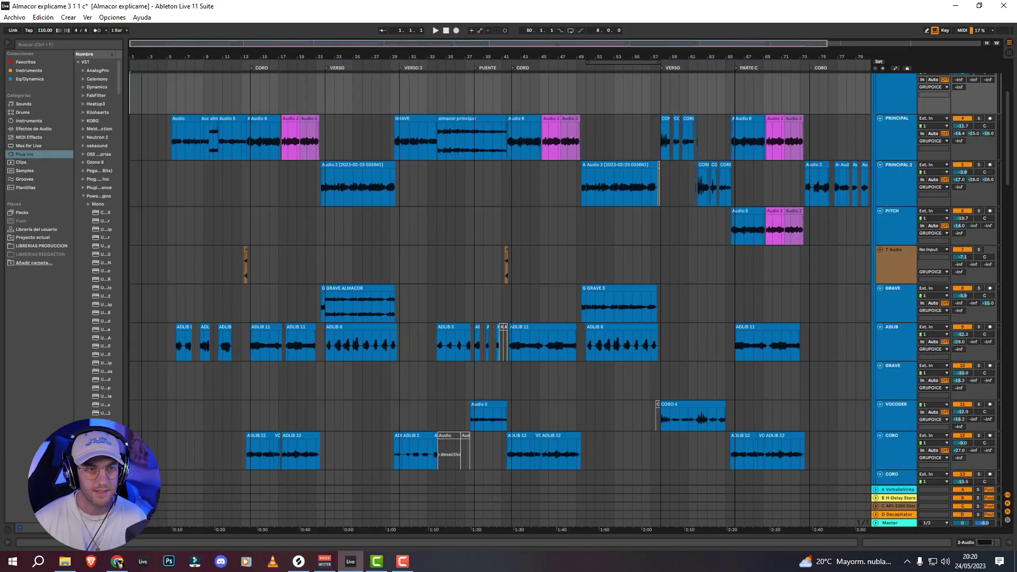
- Play the arrangement from the first PRINCIPAL clip and review the vocal tracks across the intro, CORO and VERSO sections
left_click_drag(484, 57, 484, 63)
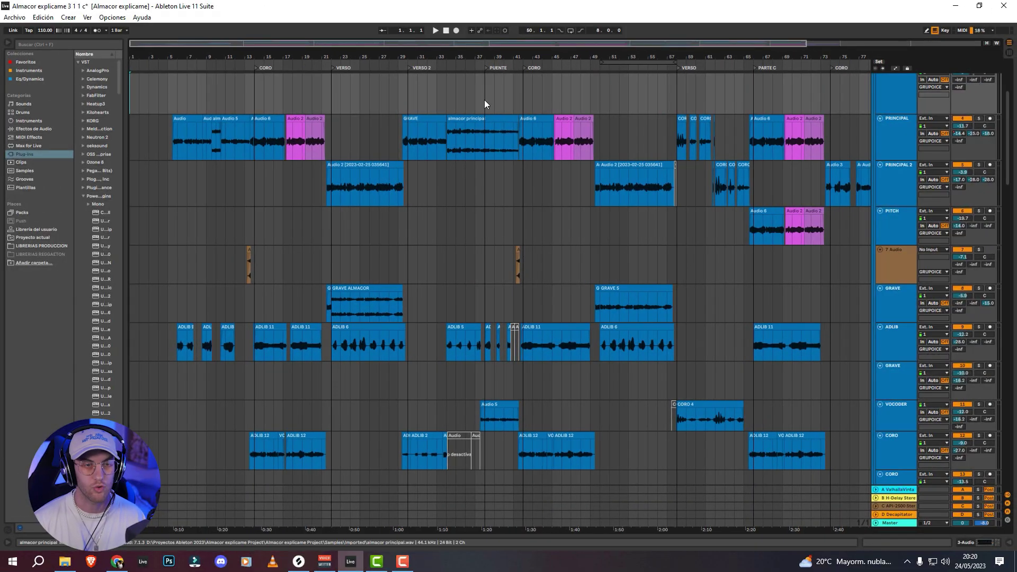
left_click(172, 133)
key("space")
left_click_drag(135, 54, 136, 42)
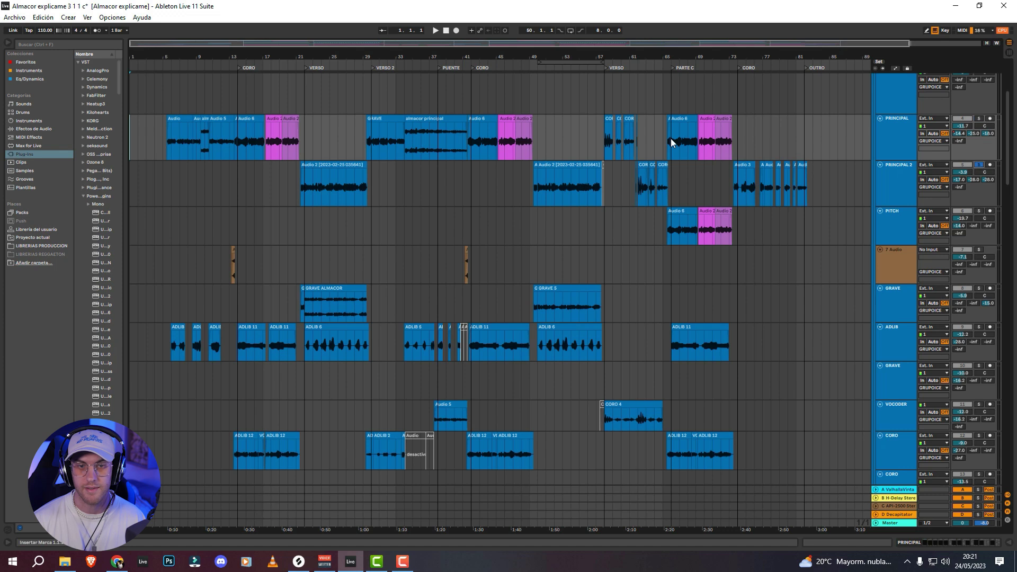
left_click_drag(266, 47, 342, 106)
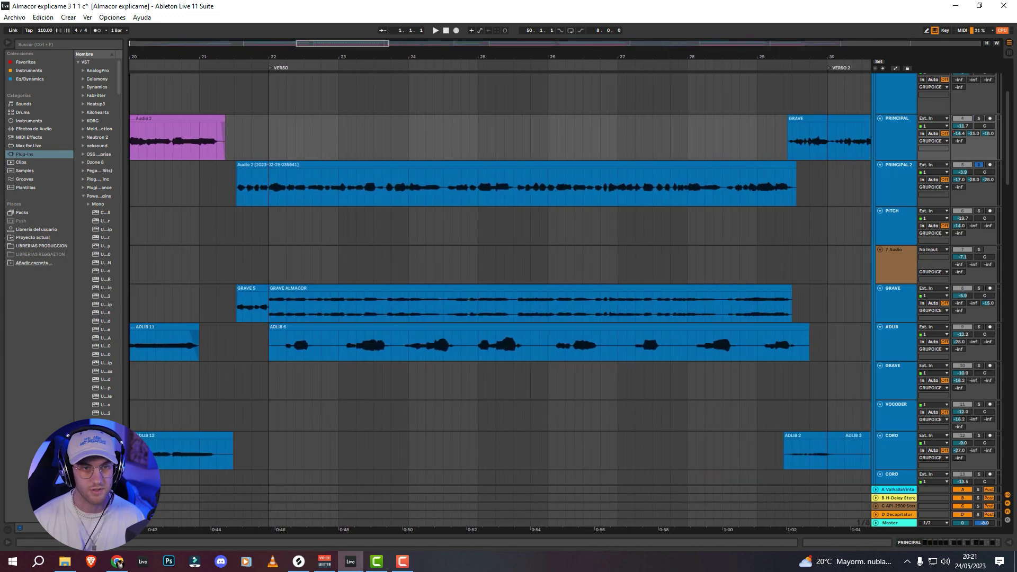
left_click_drag(299, 45, 401, 38)
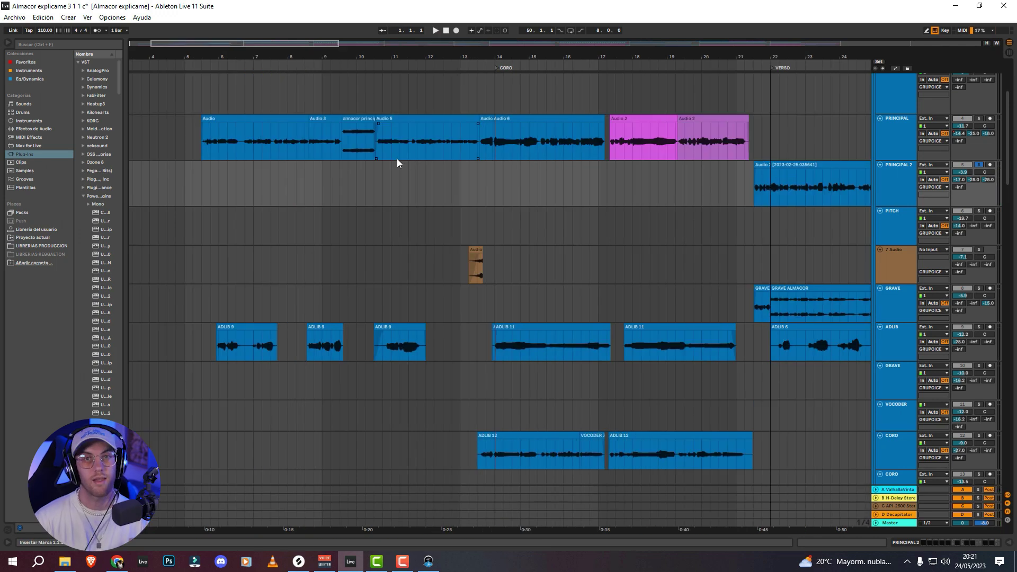
- Play the ADLIB track from just before its first ADLIB 9 clip to hear it against the main vocal
scroll(1009, 168, "down", 3)
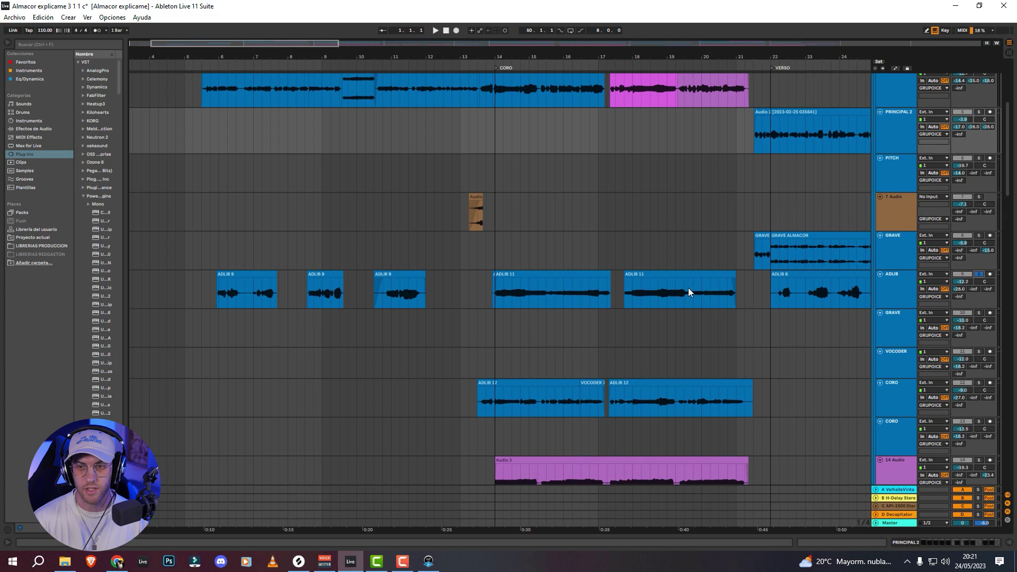
left_click(212, 296)
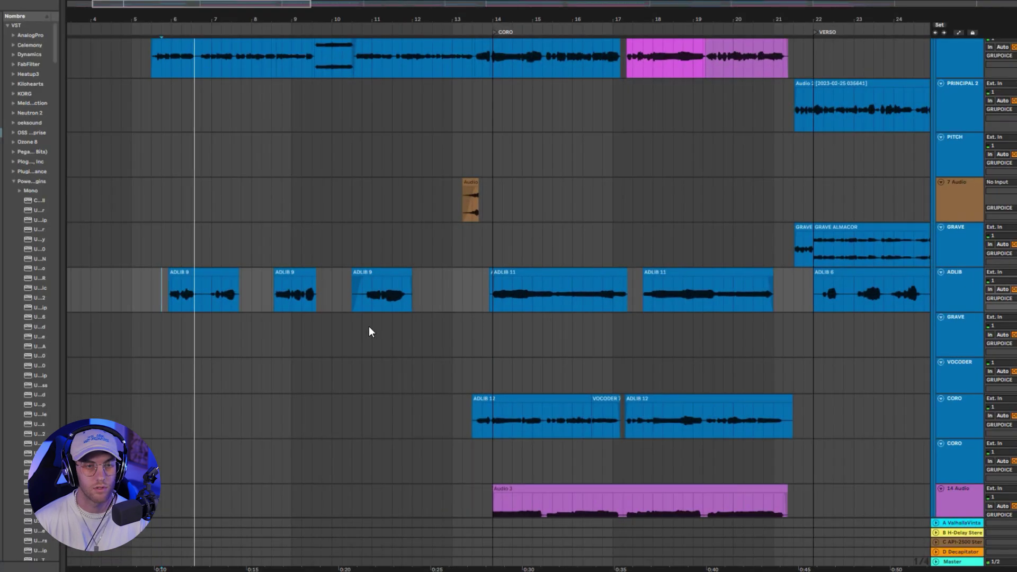
scroll(384, 323, "up", 3)
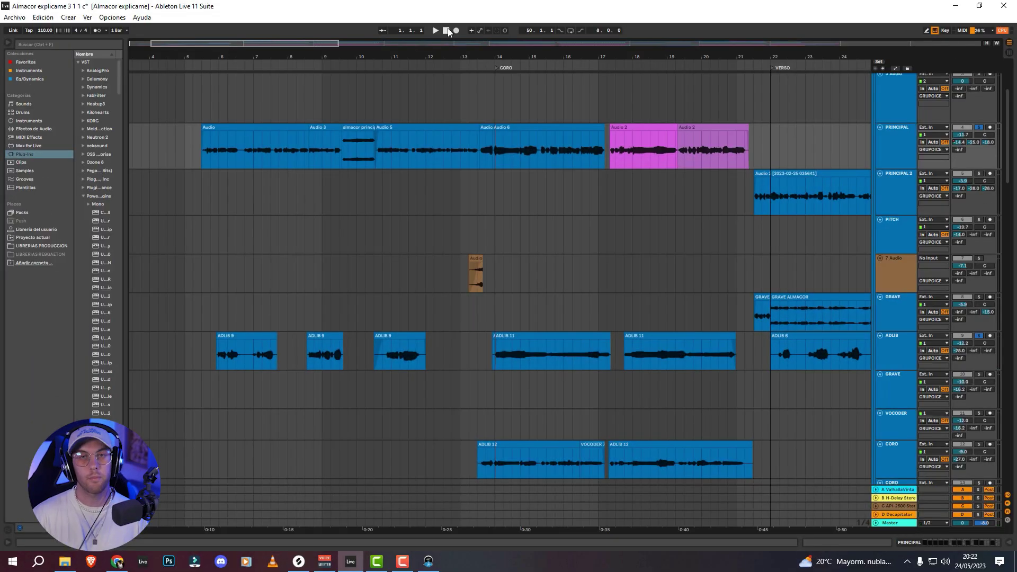
- Show the PRINCIPAL track's effect chain and place the Teletronix LA-2A and RVox Mono windows side by side to examine their settings
scroll(401, 246, "up", 2)
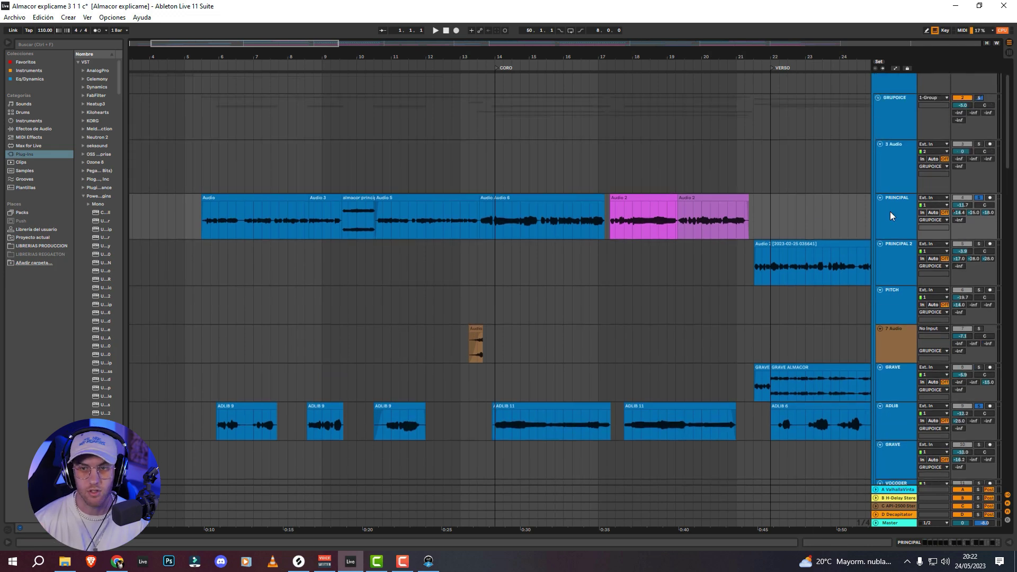
double_click(891, 212)
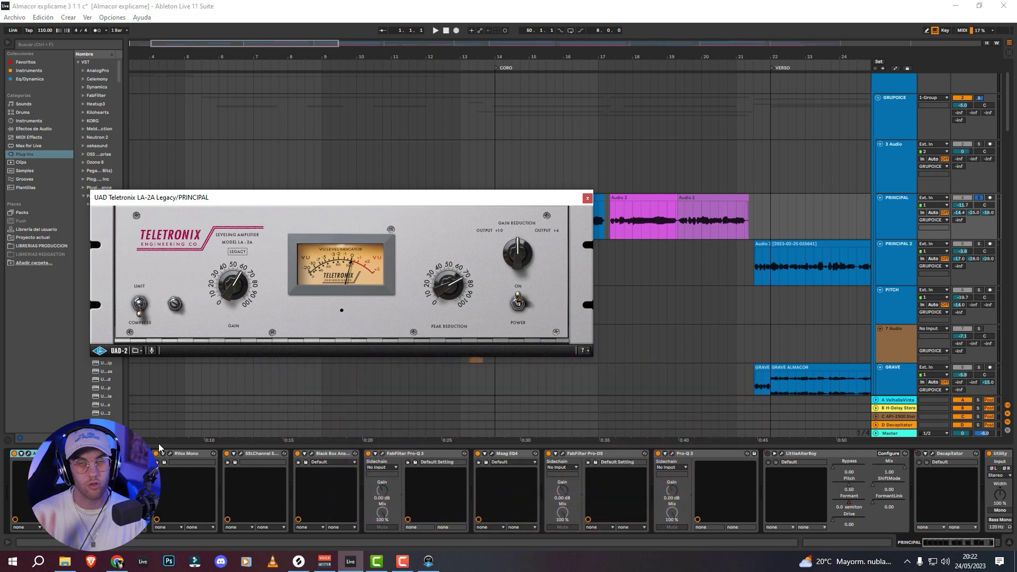
left_click_drag(270, 196, 294, 110)
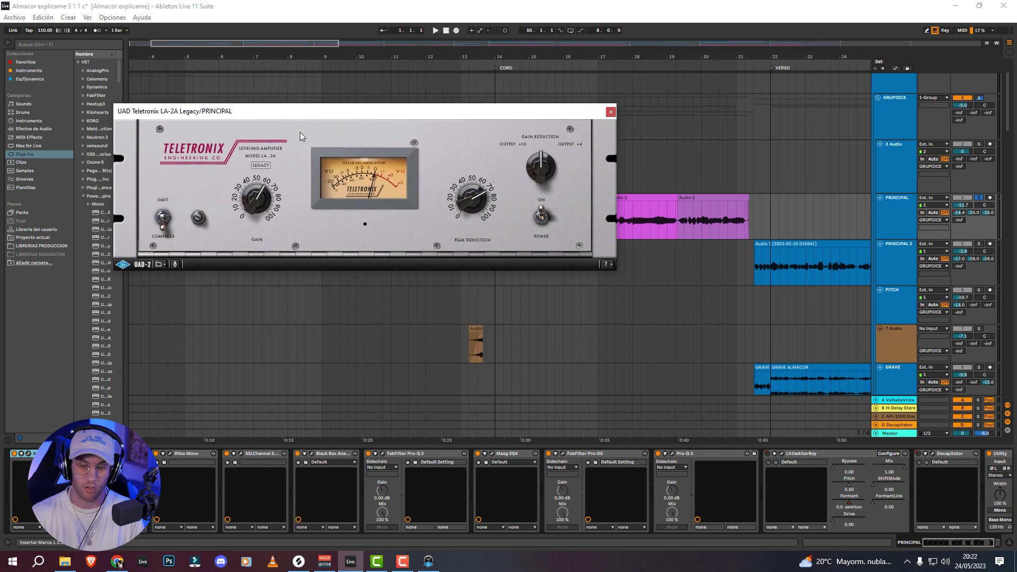
left_click(170, 455)
left_click_drag(223, 176, 707, 237)
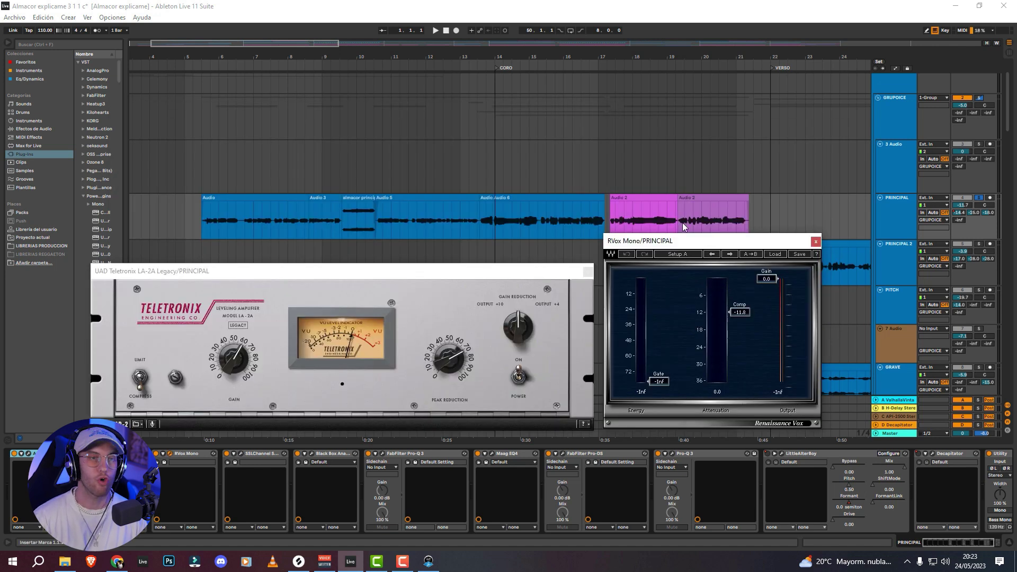
key("space")
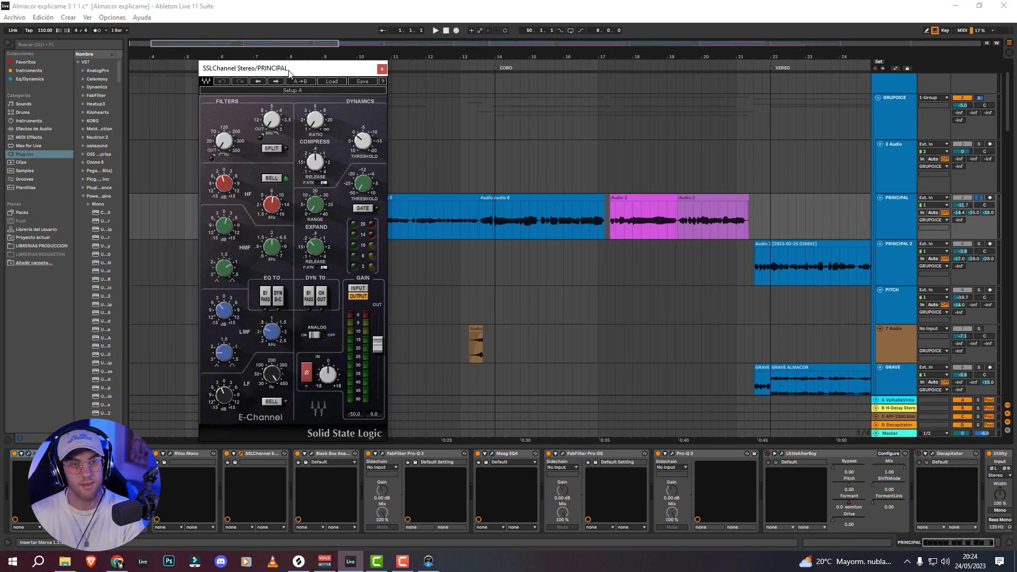
- Compare the PRINCIPAL vocal with the SSLChannel bypassed and active during playback, leaving the SSLChannel enabled
left_click_drag(289, 72, 286, 76)
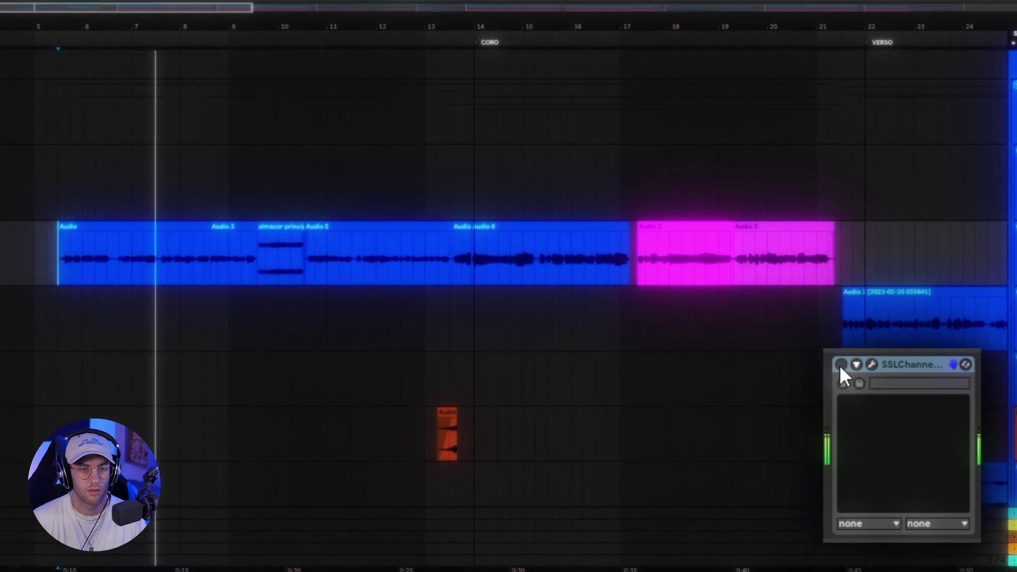
left_click(841, 364)
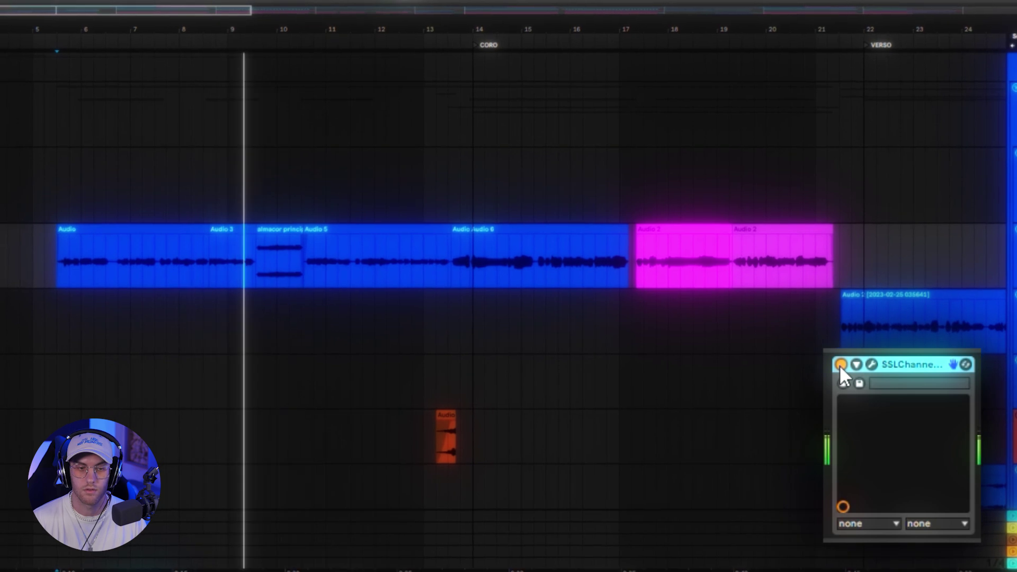
left_click(841, 364)
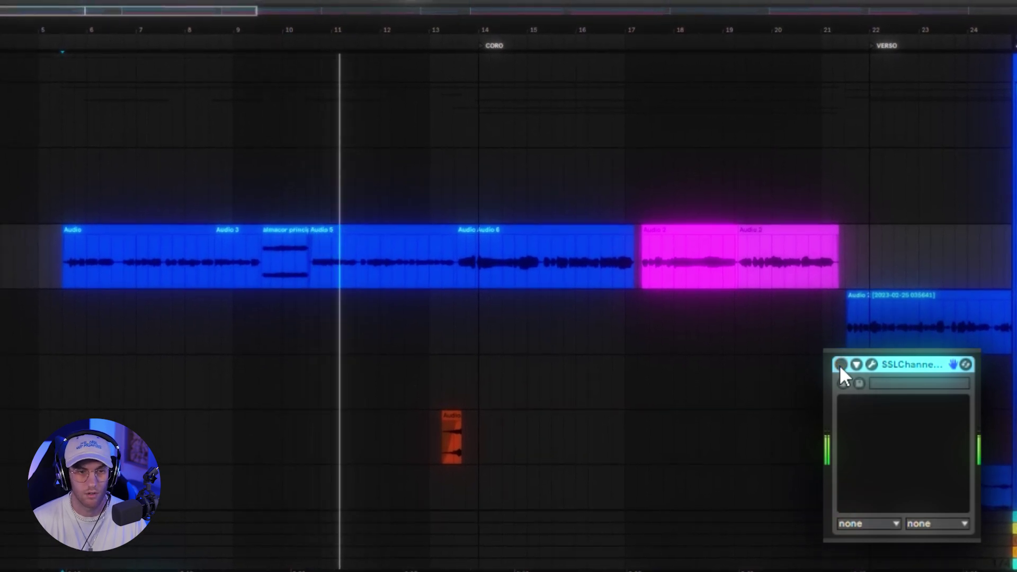
left_click(841, 365)
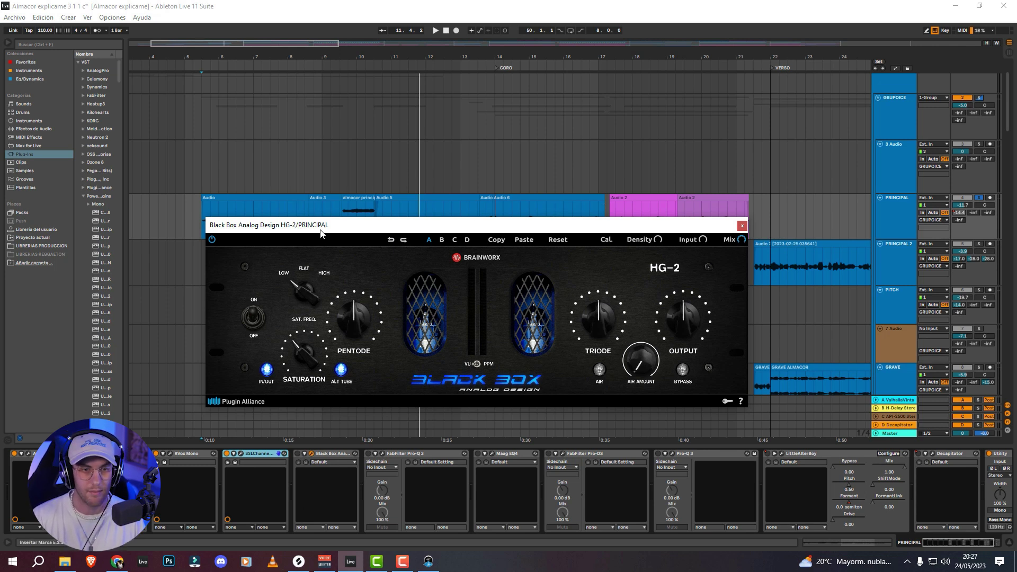
- Compare the PRINCIPAL vocal with and without the Black Box HG-2 saturator during playback, leave it enabled, and close its window
left_click_drag(320, 233, 424, 253)
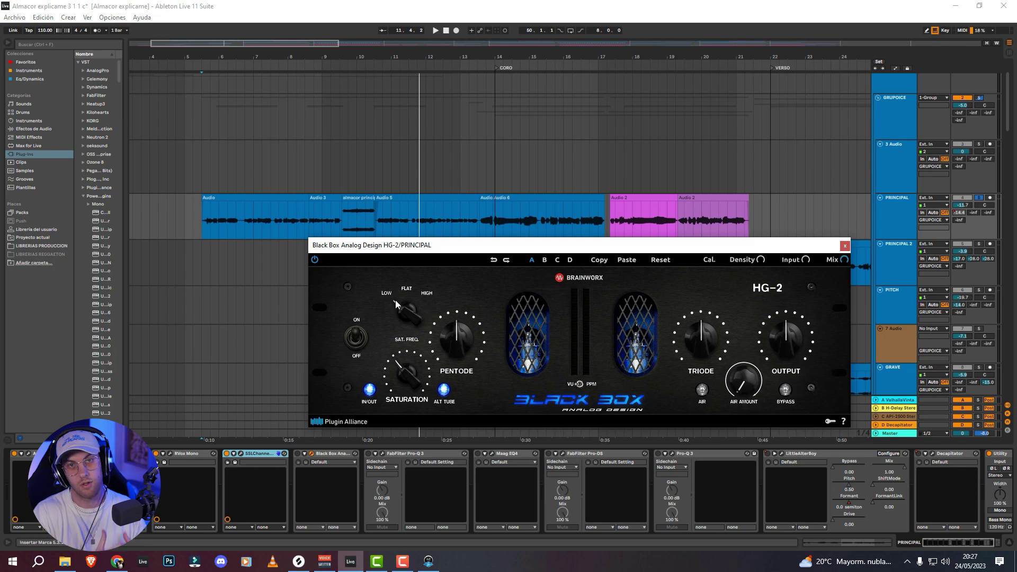
key("space")
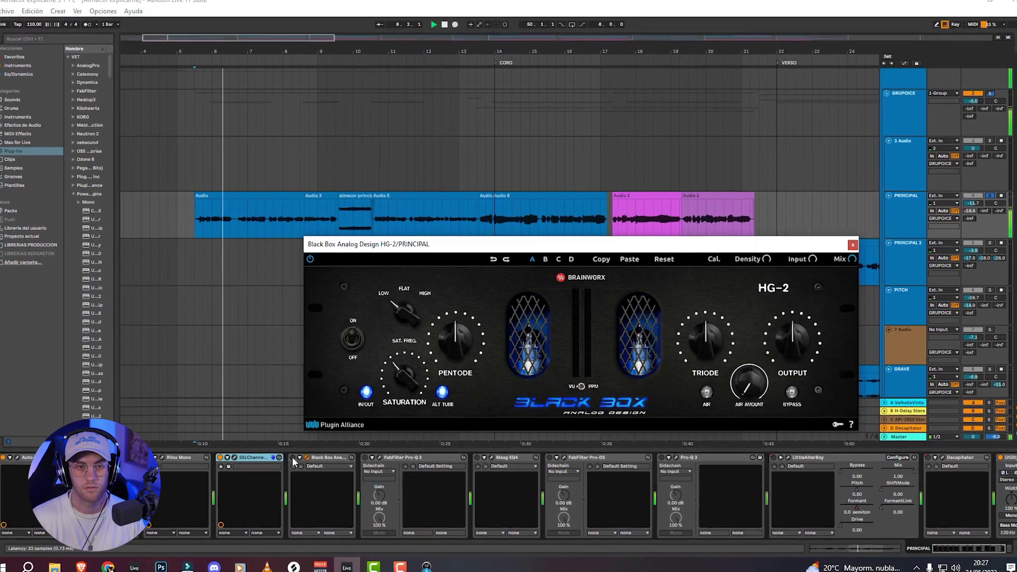
left_click(292, 458)
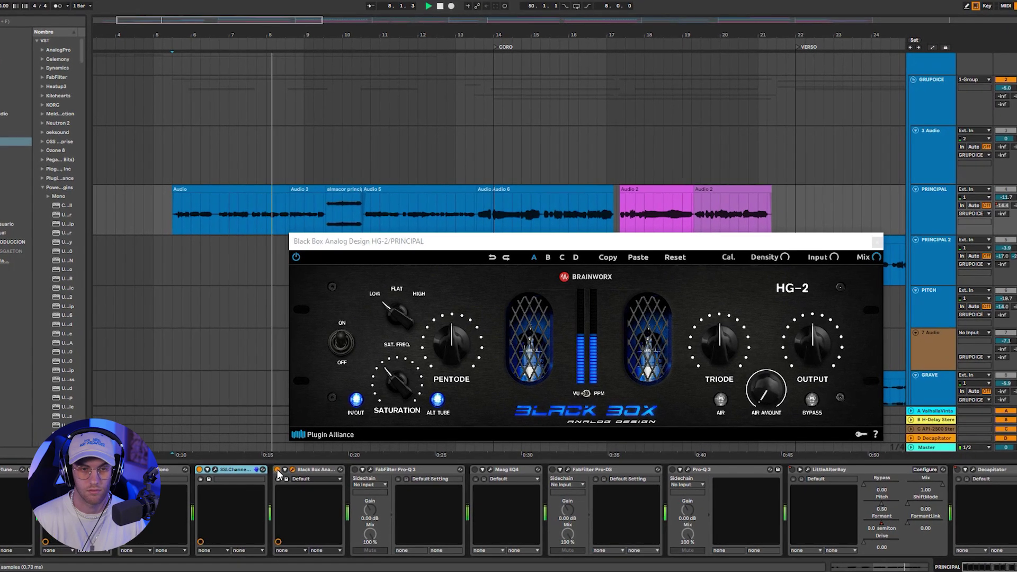
left_click(277, 470)
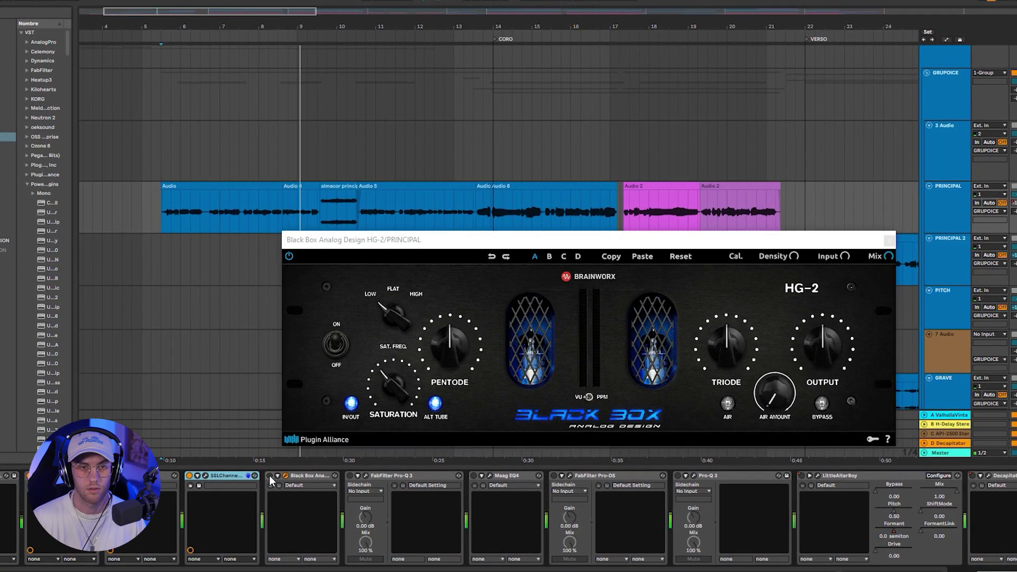
left_click(270, 476)
key("space")
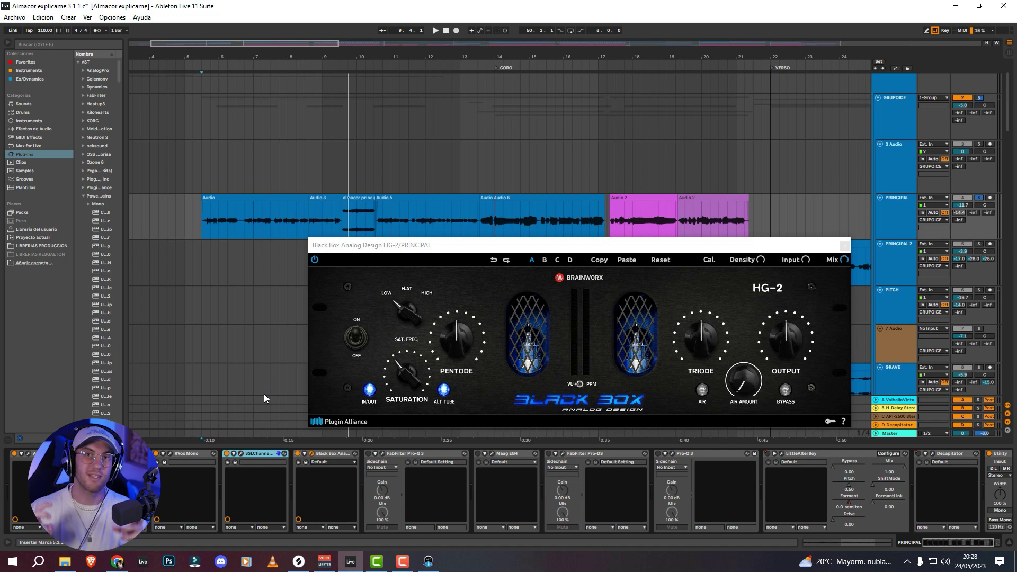
left_click(311, 453)
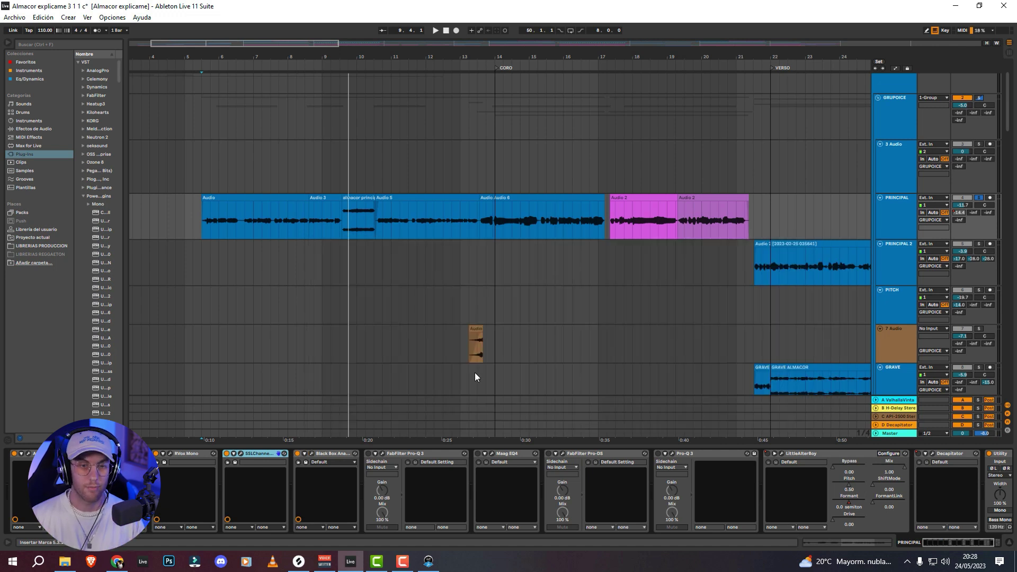
- Open the first FabFilter Pro-Q 3 on the PRINCIPAL track, inspect its cut bands, and move its window clear of the clips
left_click(382, 453)
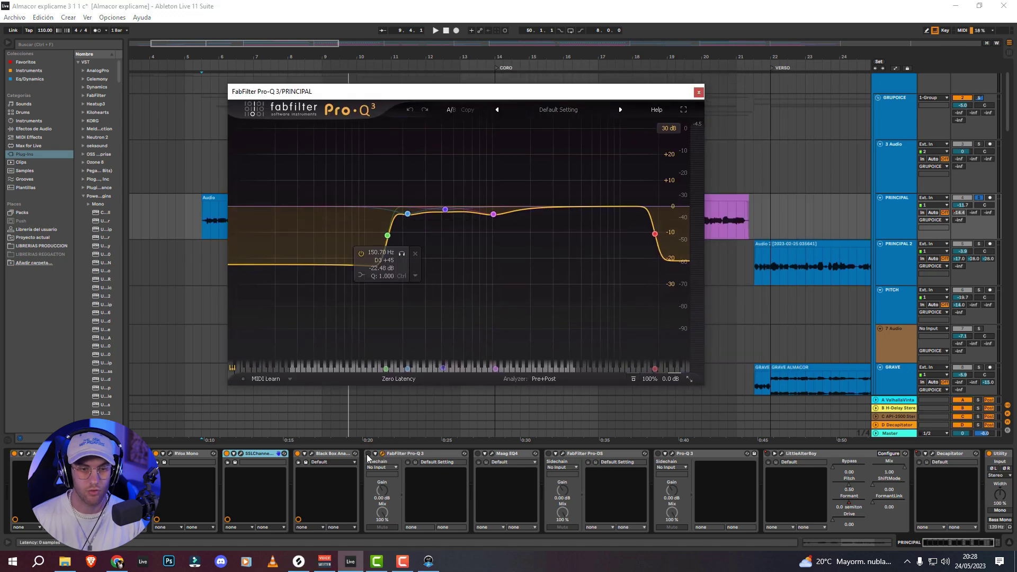
left_click_drag(422, 96, 255, 207)
mouse_move(276, 317)
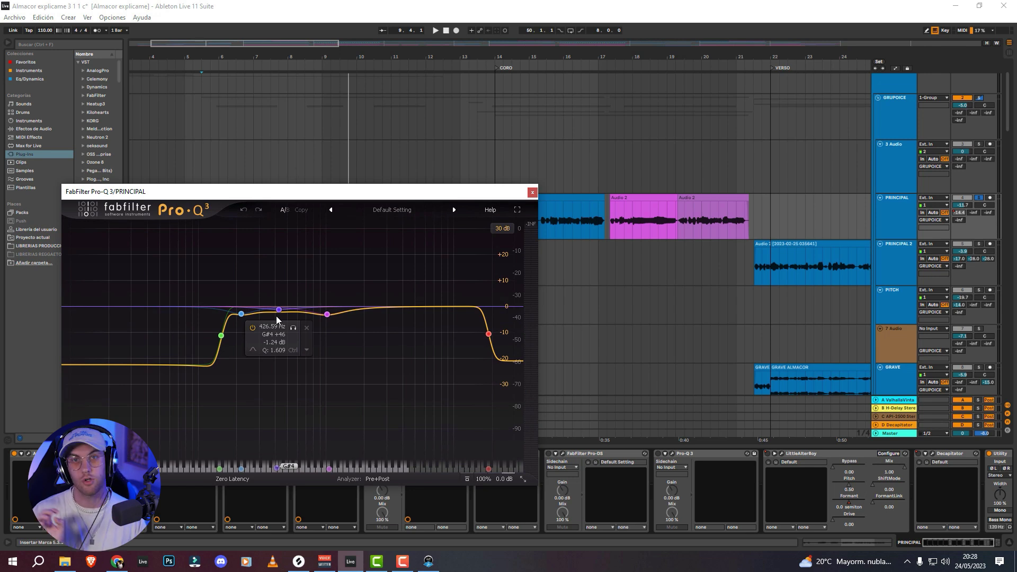
mouse_move(350, 192)
left_mouse_down()
mouse_move(389, 247)
mouse_move(663, 138)
mouse_move(704, 92)
left_mouse_up()
- Play the PRINCIPAL vocal from the Audio 3 clip and compare it with the first Pro-Q 3 on and off, leaving it enabled
left_click(303, 209)
key("space")
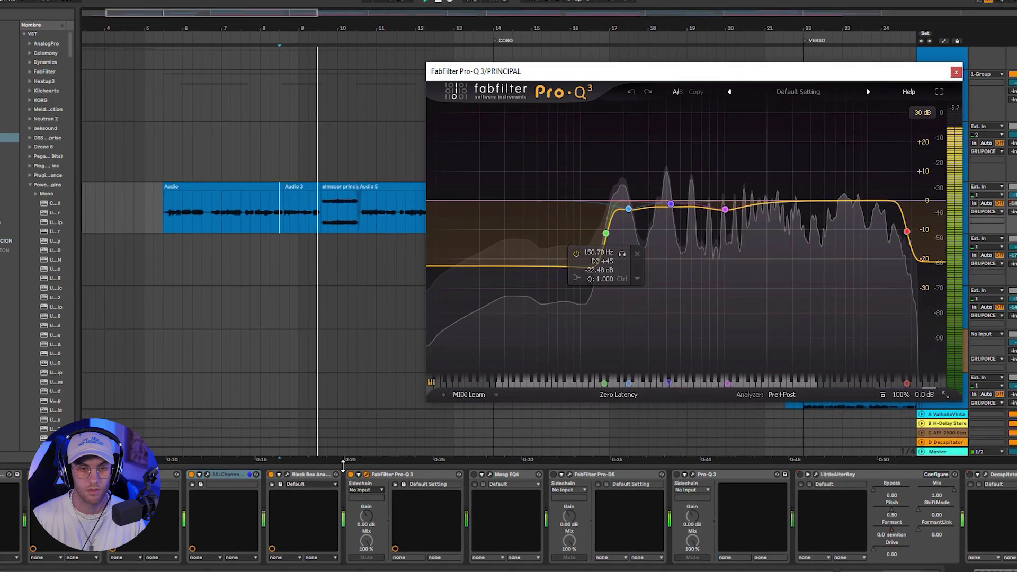
left_click(351, 475)
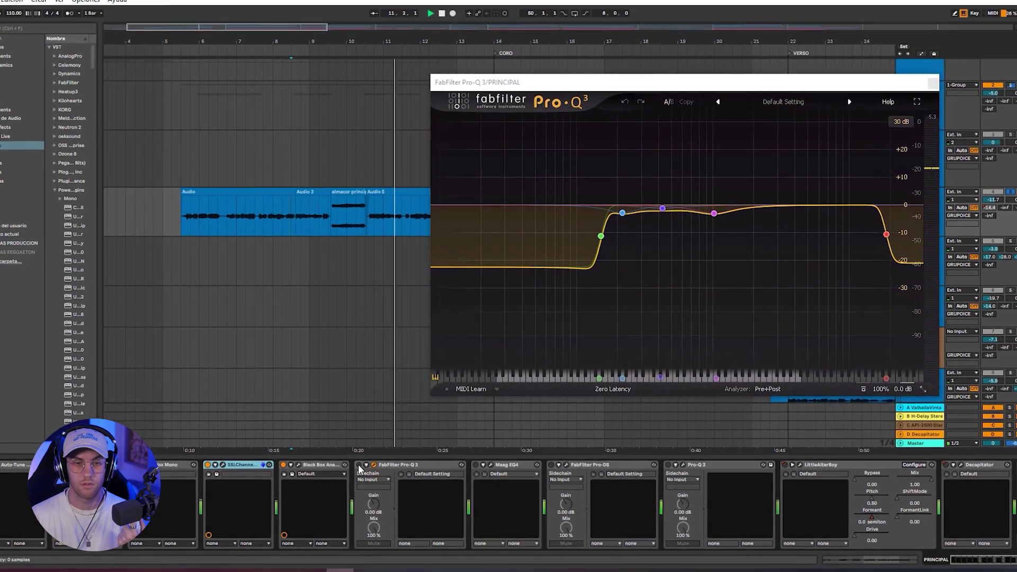
left_click(359, 466)
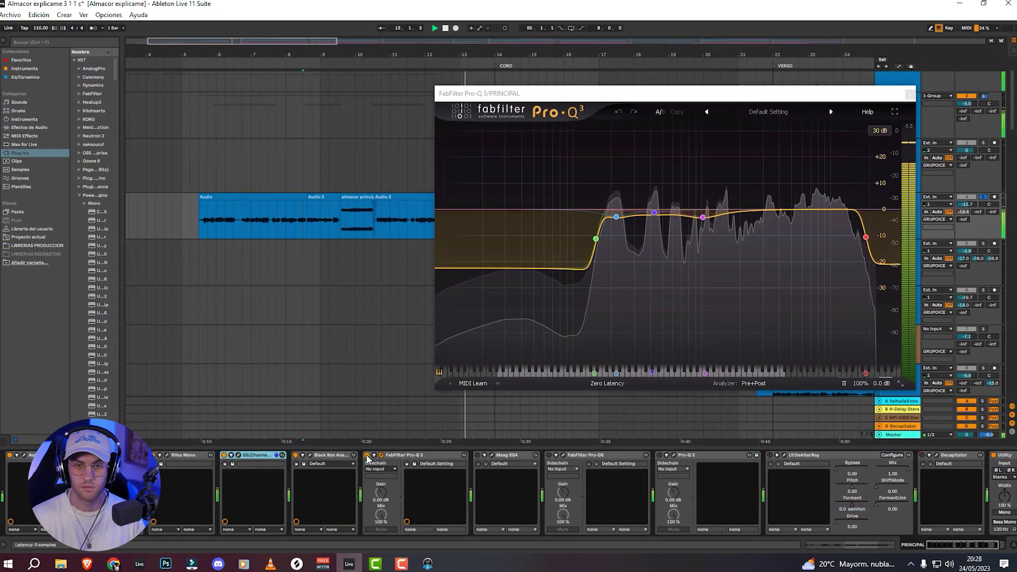
left_click(367, 456)
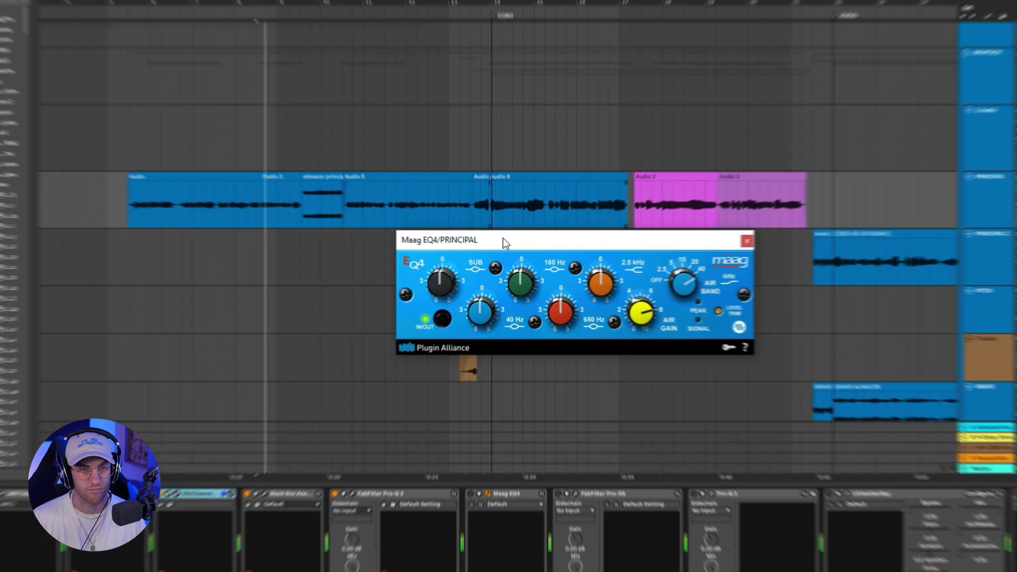
- Enable the Maag EQ4 on the PRINCIPAL track and audition the vocal with the FabFilter Pro-DS de-esser
left_click(469, 495)
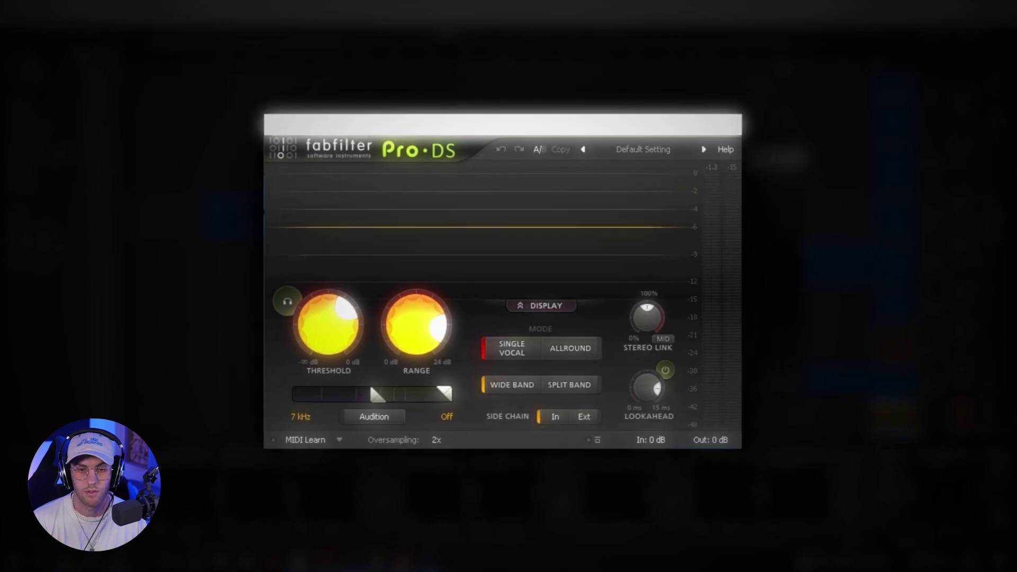
key("space")
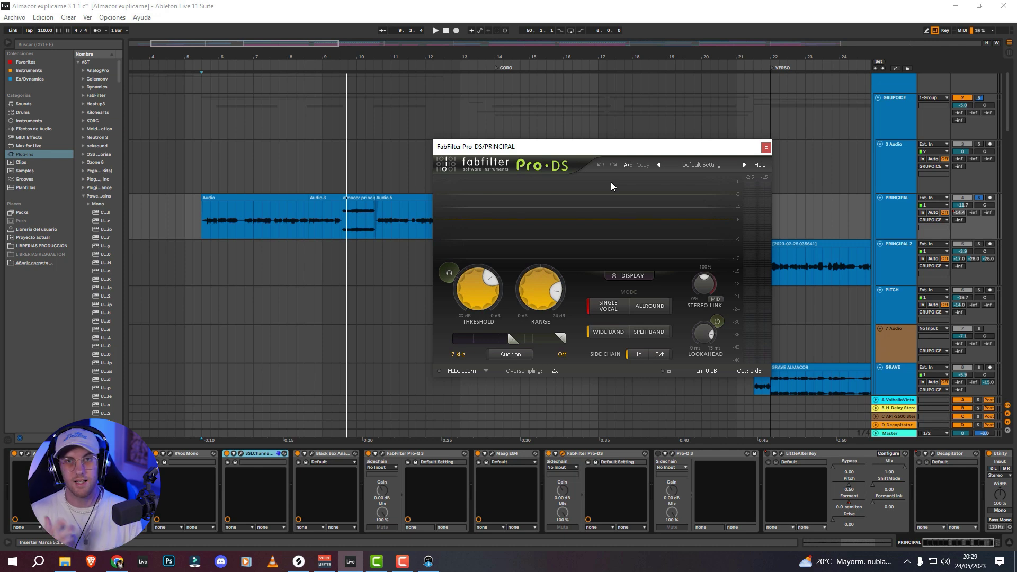
- Examine the frequency, gain and Q of the dynamic bands in the second Pro-Q 3 on the PRINCIPAL track
left_click_drag(543, 205, 551, 231)
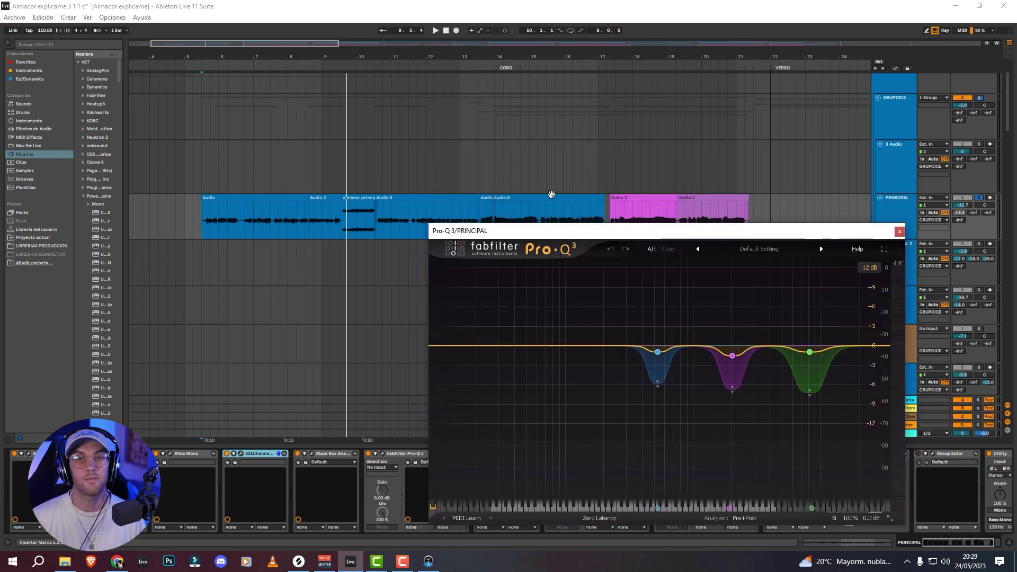
scroll(311, 207, "down", 2)
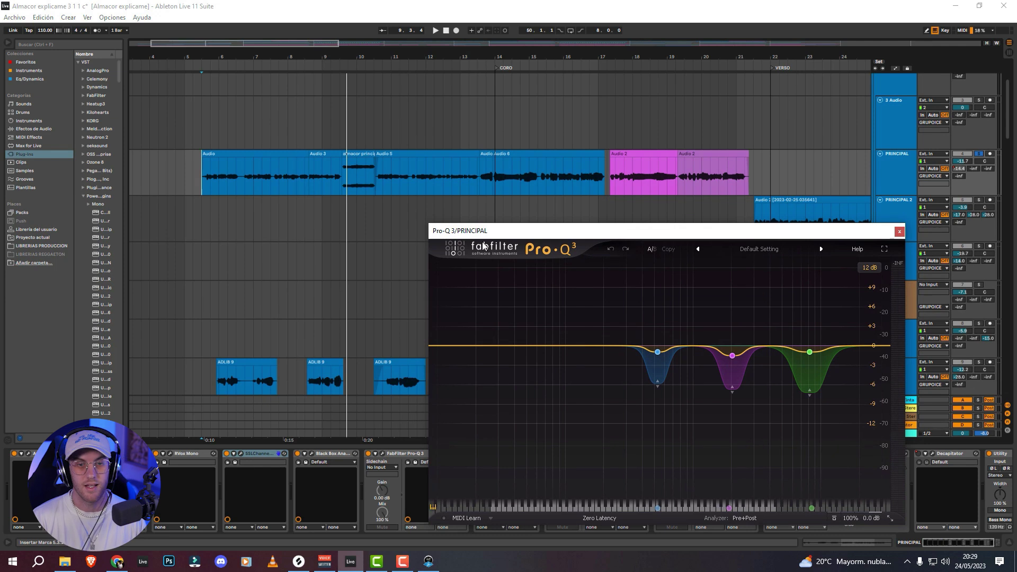
left_click_drag(496, 232, 479, 212)
mouse_move(698, 342)
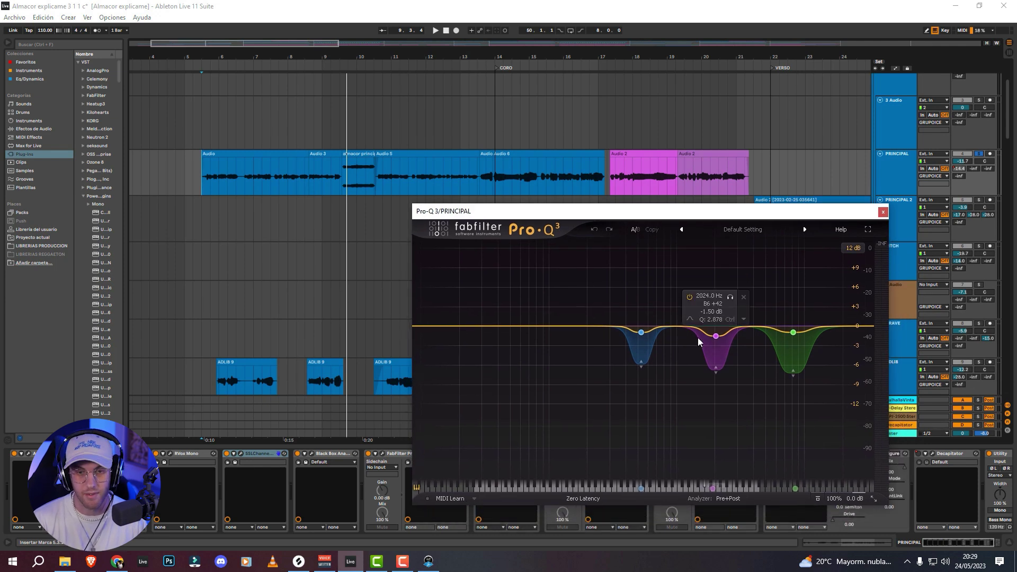
mouse_move(785, 275)
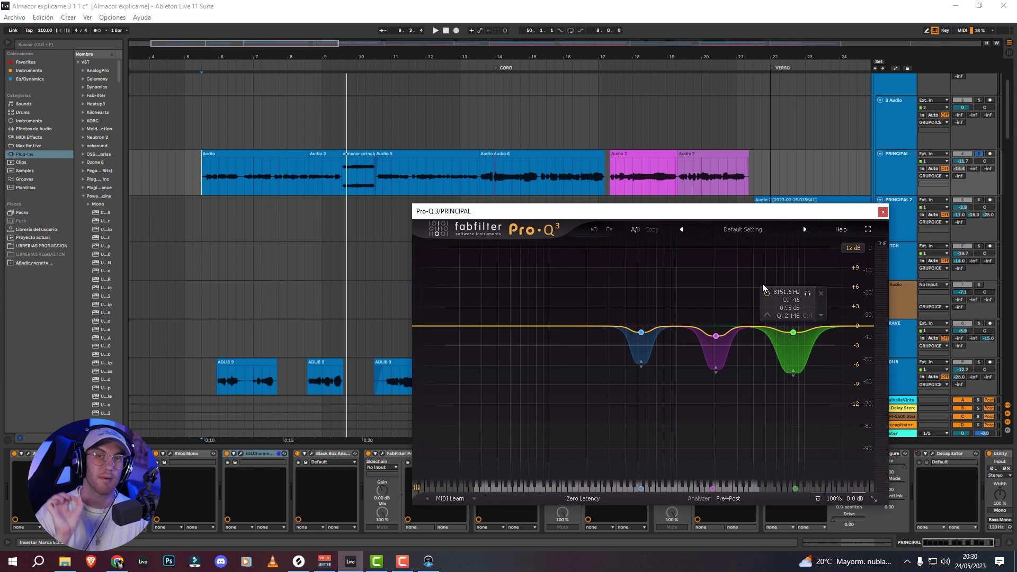
mouse_move(714, 315)
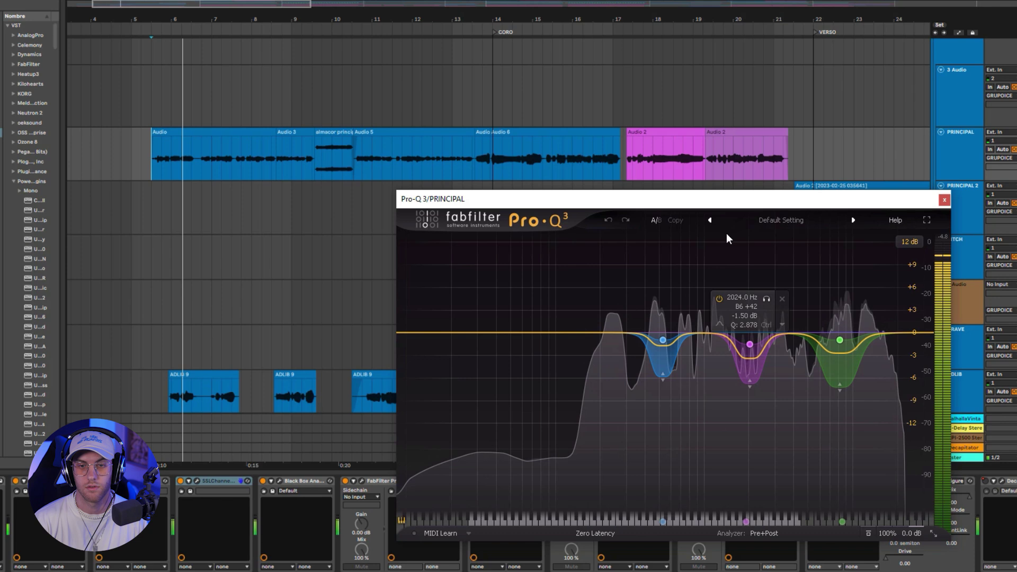
- Move the second Pro-Q 3 window clear of the clips and compare the PRINCIPAL vocal with that EQ off and on, leaving it enabled
left_click_drag(687, 211, 752, 108)
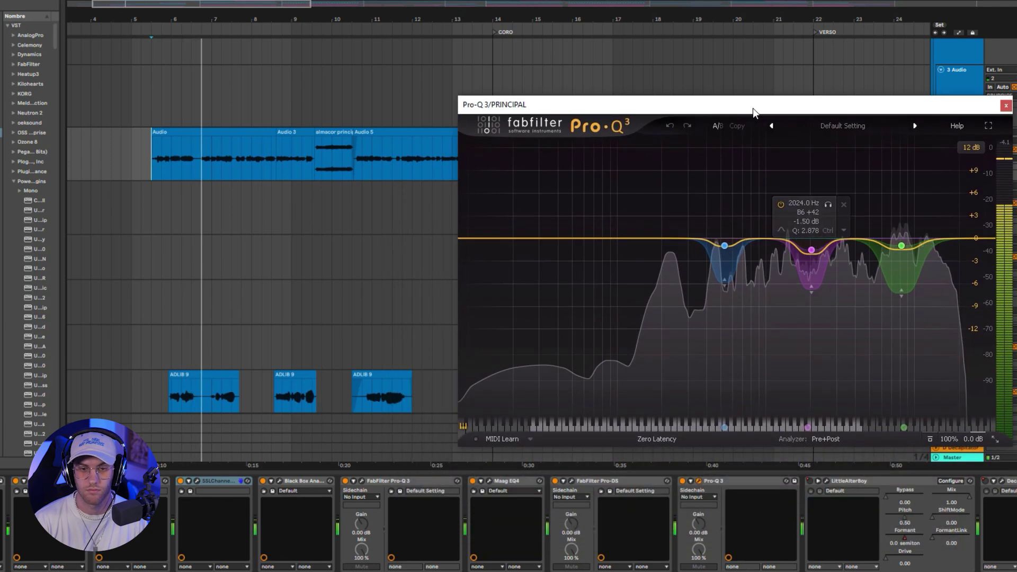
left_click(683, 481)
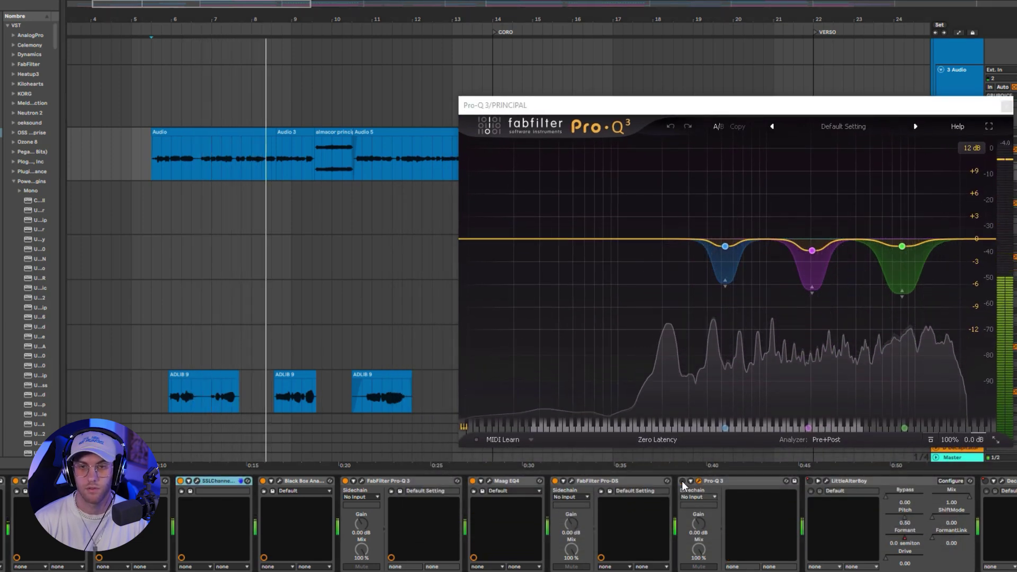
left_click(682, 481)
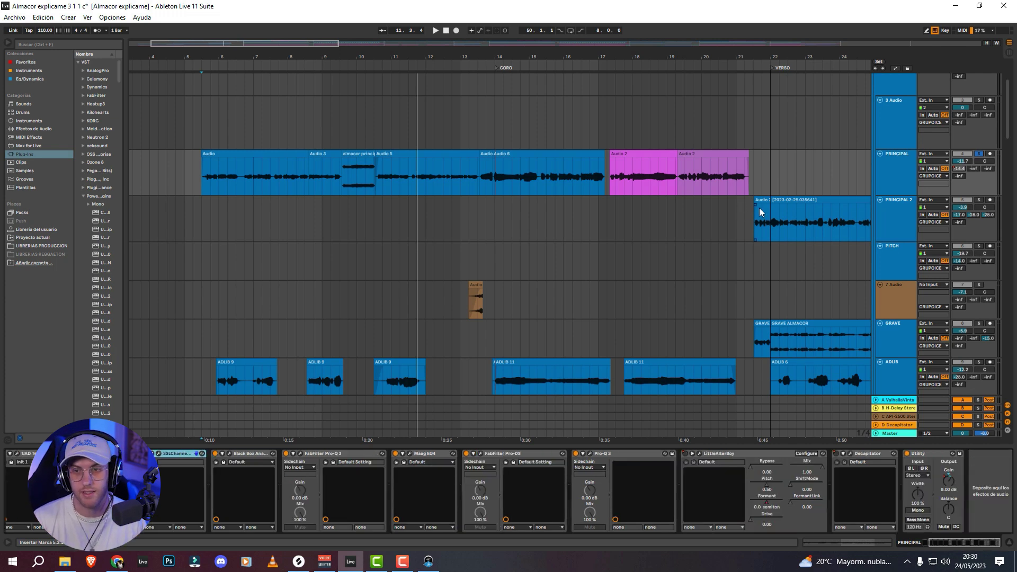
- Inspect the API-2500 plug-in on return track C in the Session view, close it, and return to the arrangement
key("Tab")
left_click(889, 51)
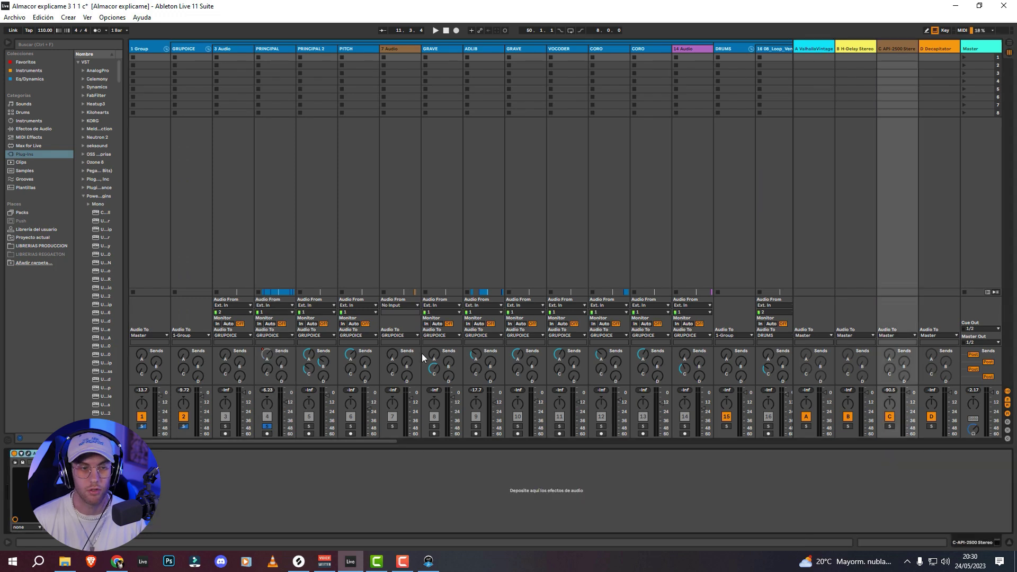
left_click(29, 457)
left_click_drag(371, 271, 526, 189)
left_click(701, 187)
key("Tab")
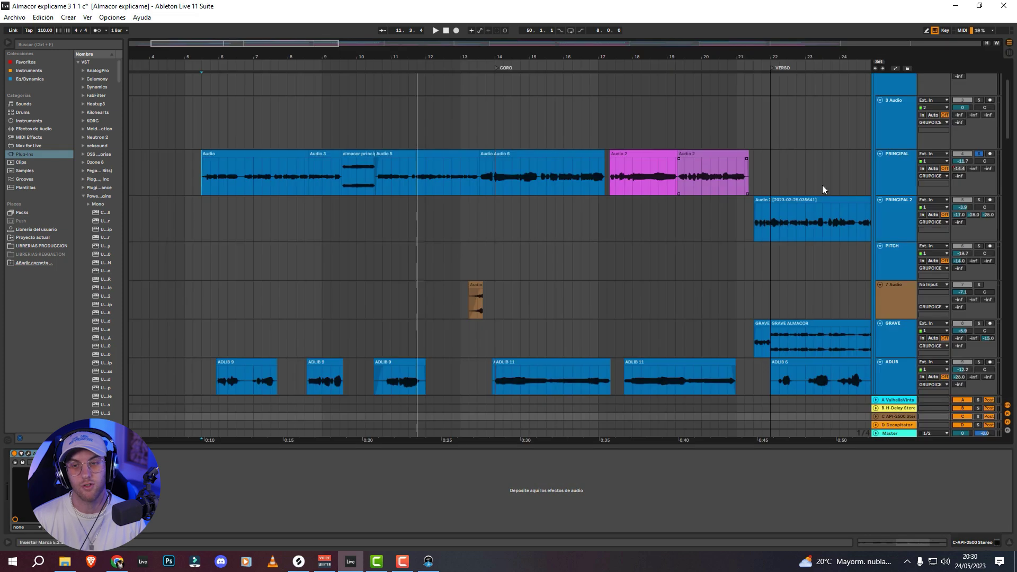
- Raise the PRINCIPAL track's send C to about -29 dB and audition the vocal through the API-2500 return
left_click_drag(990, 171, 990, 167)
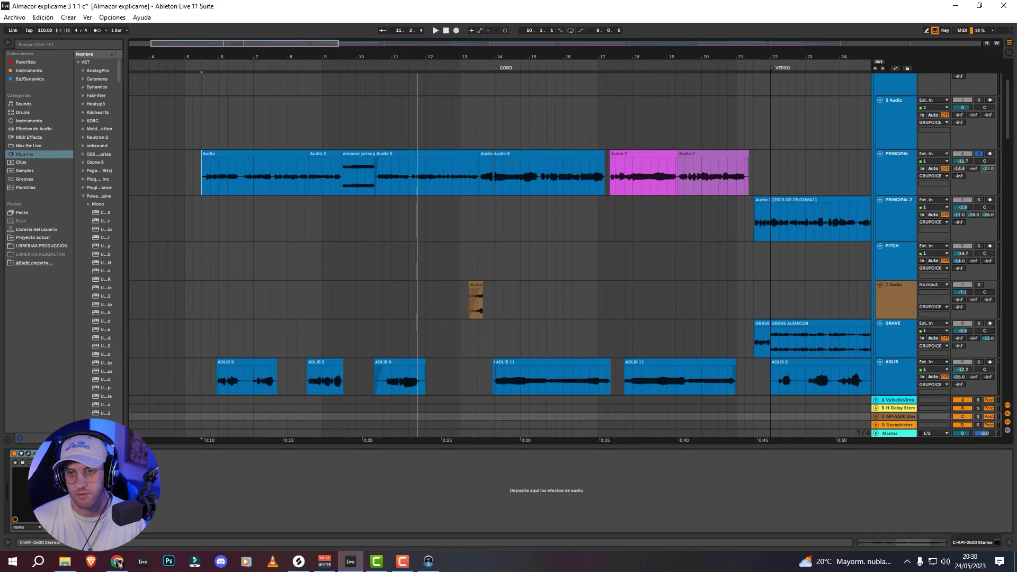
key("space")
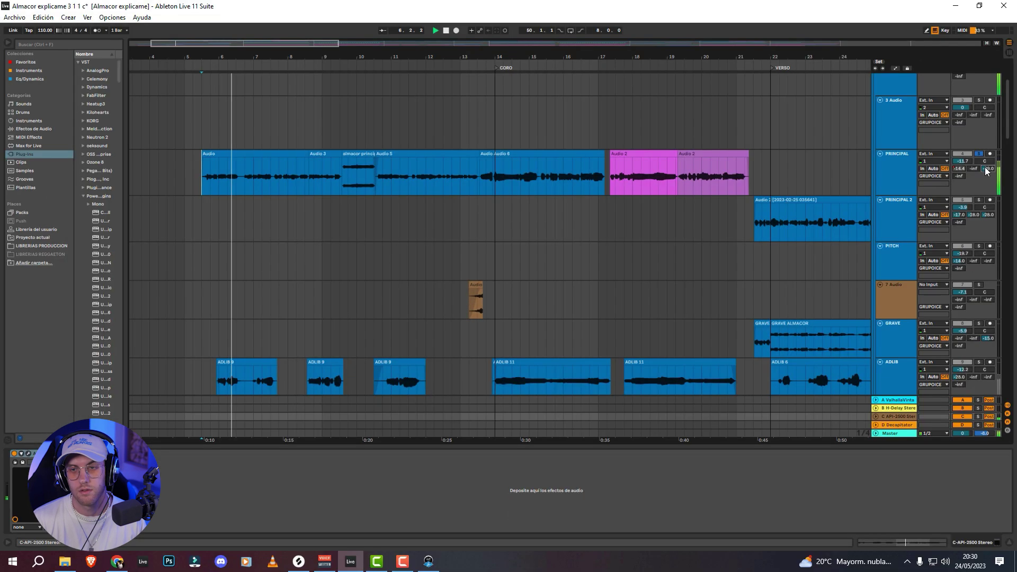
key("space")
- Activate send A on the PRINCIPAL track and inspect the ValhallaVintageVerb settings on return track A
right_click(959, 168)
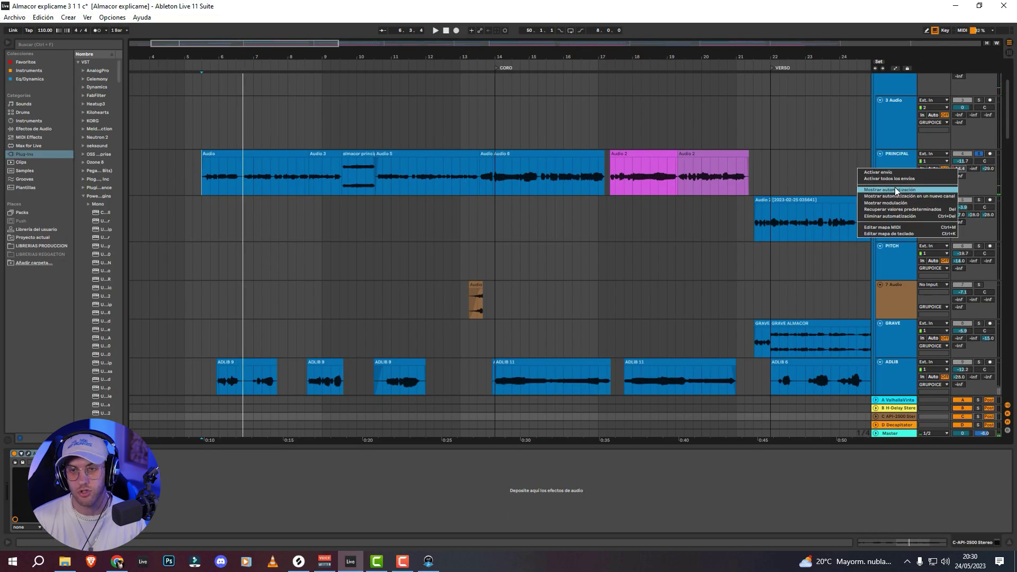
left_click(881, 173)
key("Tab")
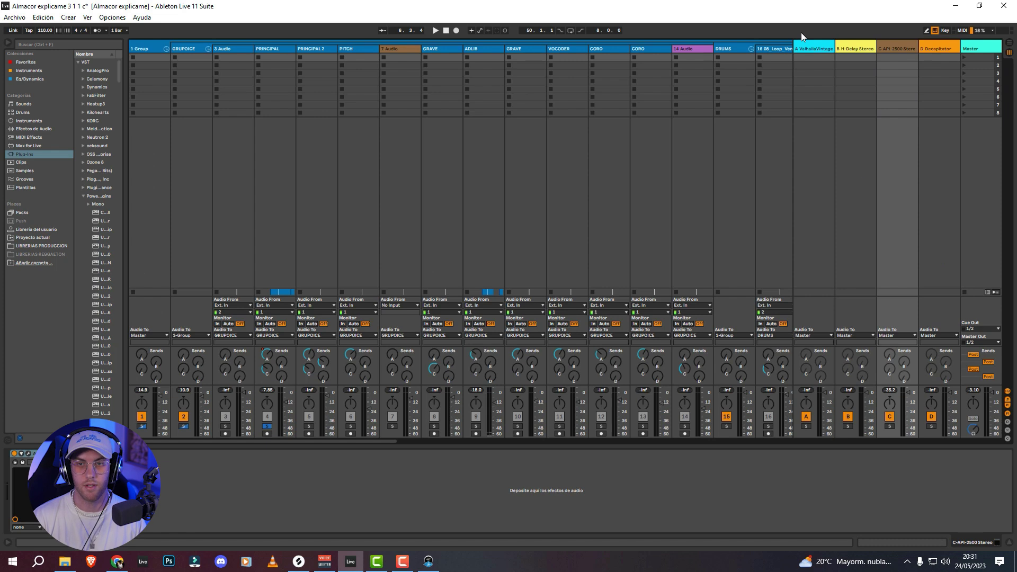
left_click(27, 454)
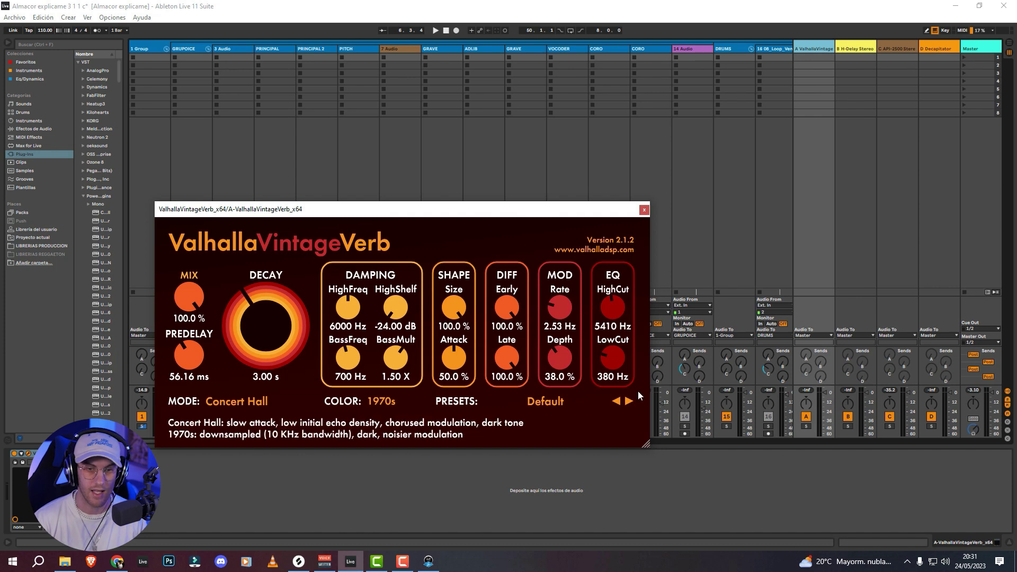
left_click(645, 210)
key("Tab")
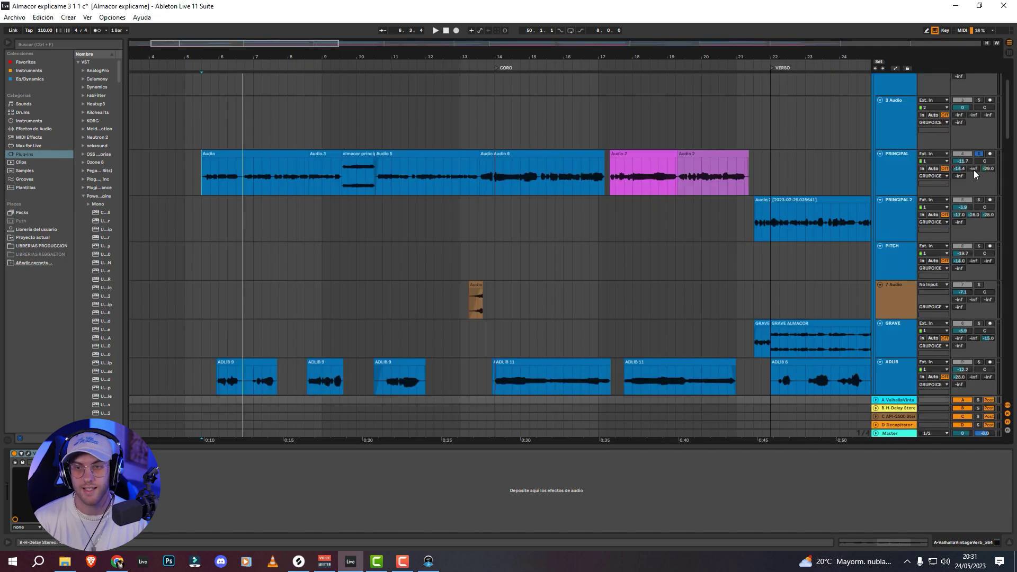
- Set the PRINCIPAL track's send B to the H-Delay return to -30 dB, play the vocal, and hide the device view
left_click_drag(973, 168, 974, 161)
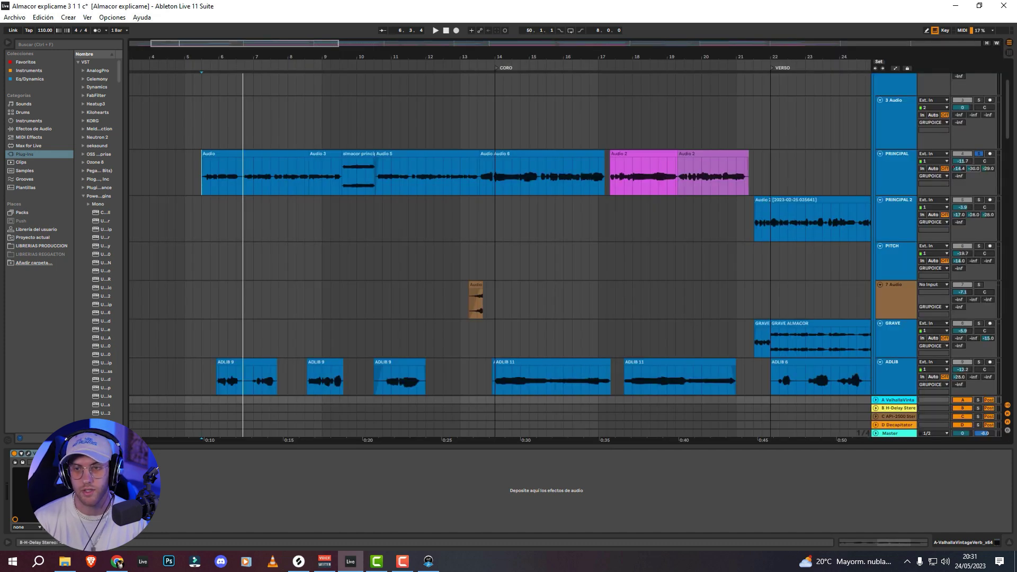
key("space")
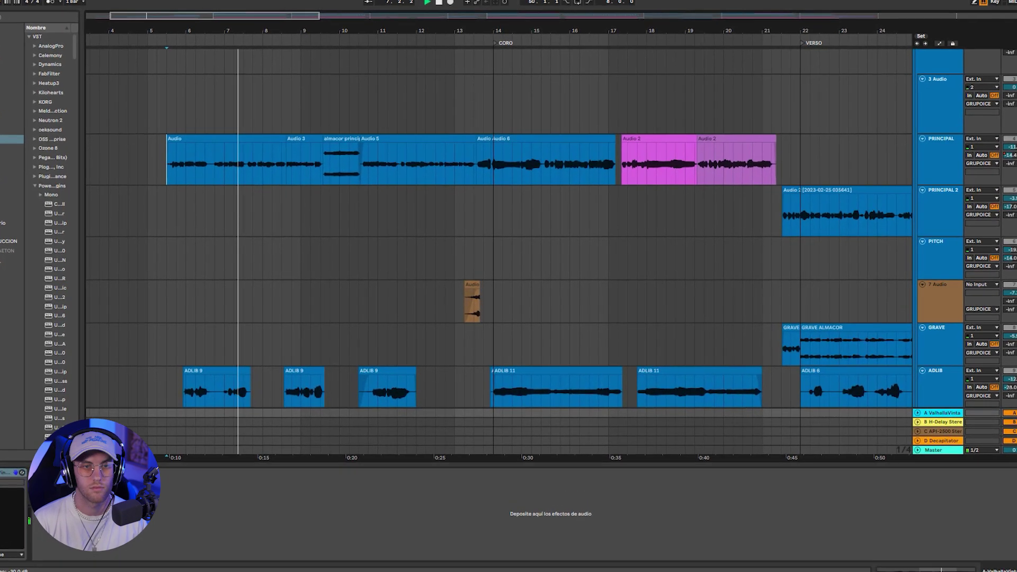
left_click(1009, 543)
key("space")
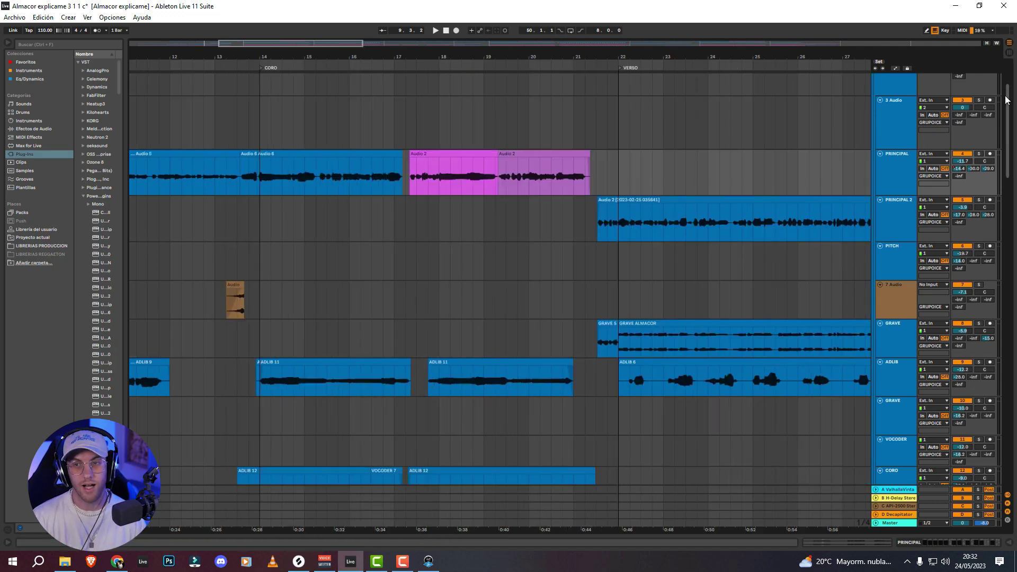
- Solo the ADLIB track, play it from the start of the first ADLIB 11 clip, and show its device chain
left_click_drag(1008, 97, 1013, 118)
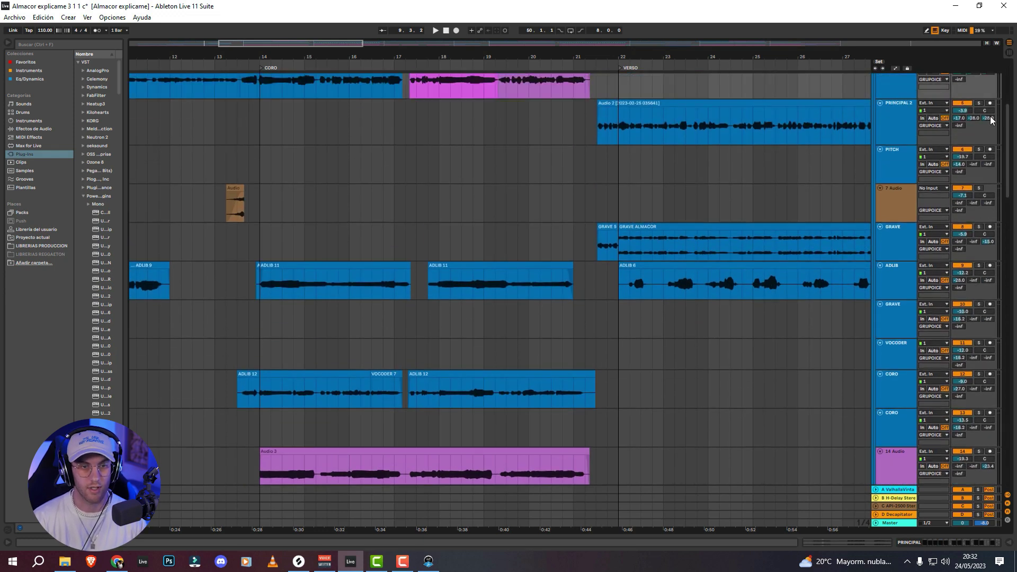
left_click(978, 266)
scroll(270, 324, "up", 1)
left_click(258, 322)
key("space")
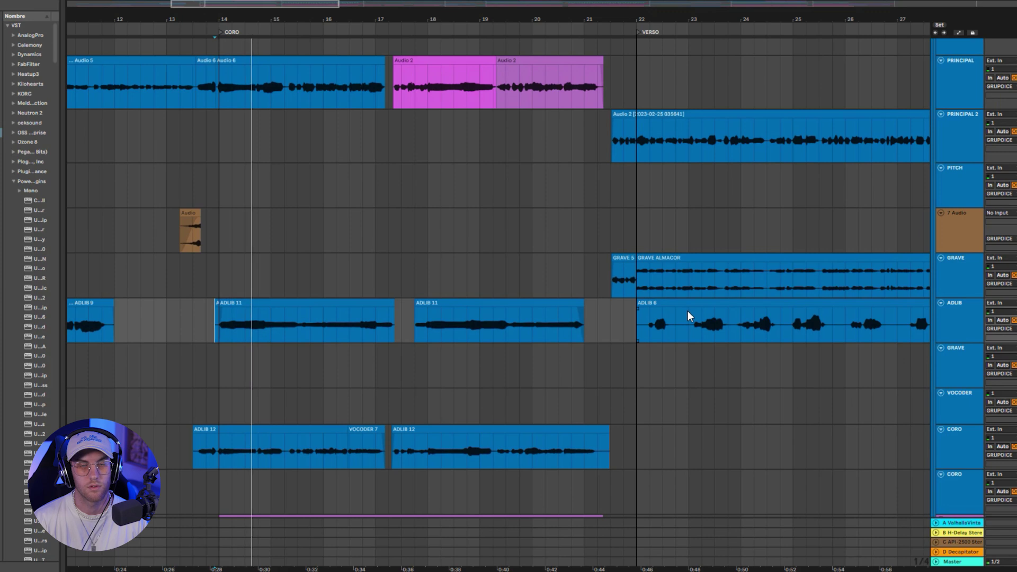
double_click(957, 327)
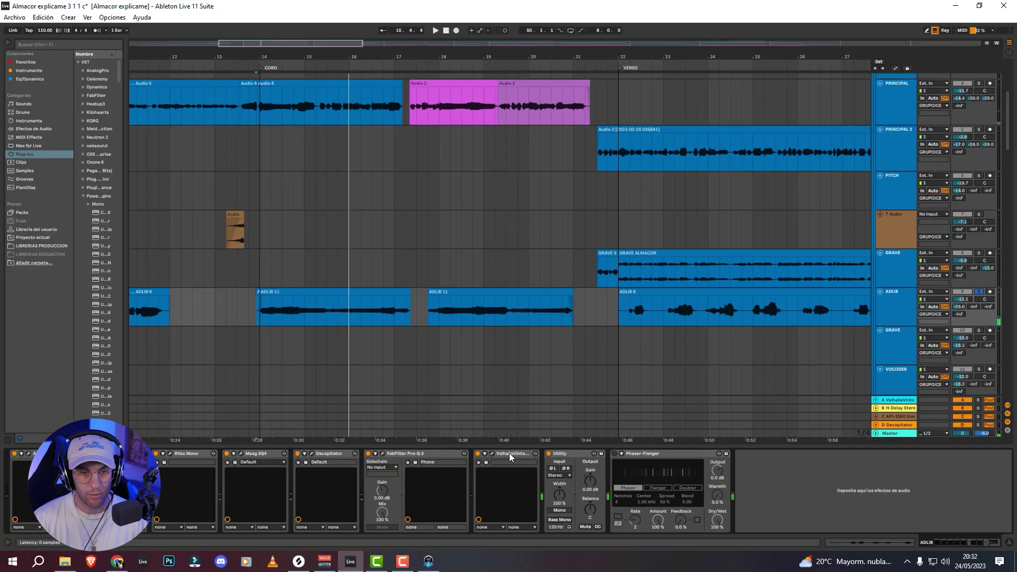
- Compare the ADLIB vocal with its plug-ins through ValhallaVintageVerb bypassed, stop playback, and re-enable them all
left_click(510, 454, "shift")
key("0")
key("space")
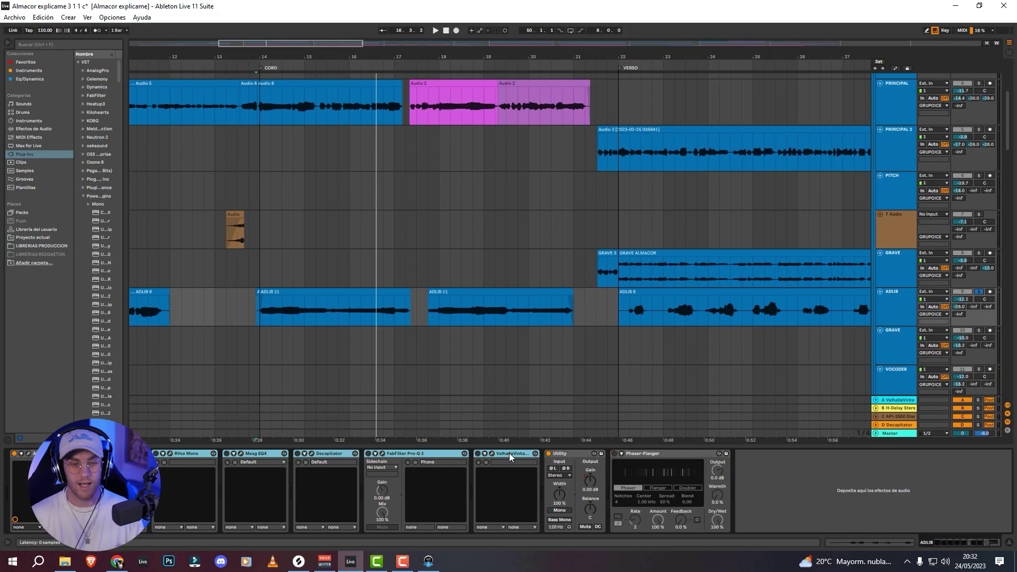
key("0")
left_click(827, 487)
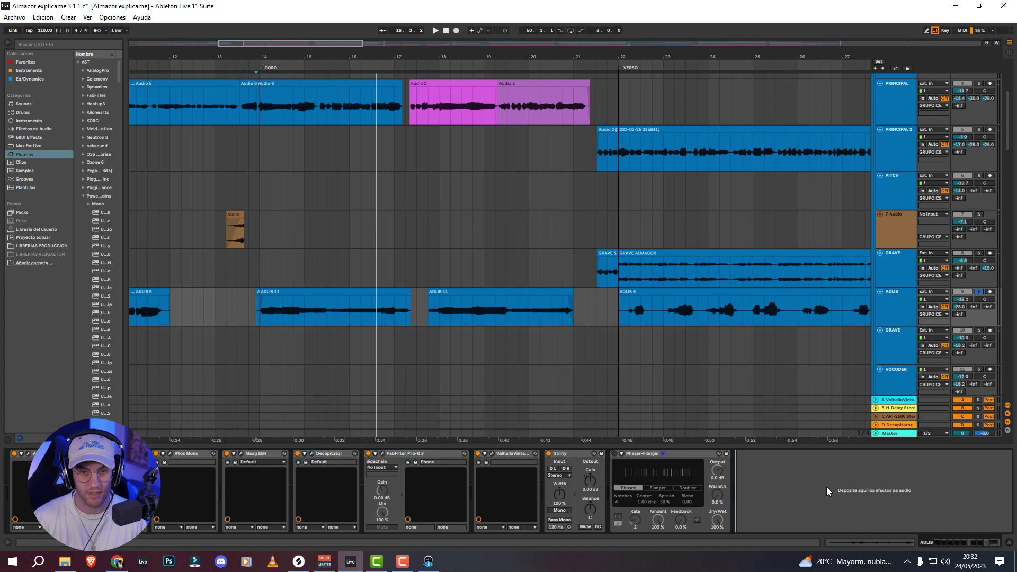
- Inspect the Maag EQ4 and Decapitator settings on the ADLIB track, closing each plug-in window
left_click(241, 454)
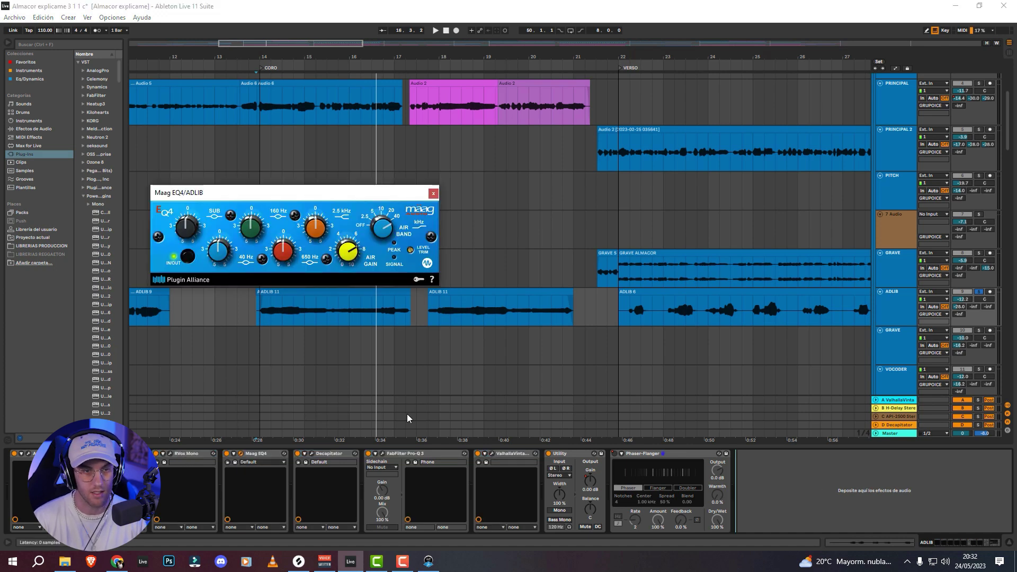
left_click(434, 187)
left_click(312, 454)
left_click_drag(413, 206, 454, 220)
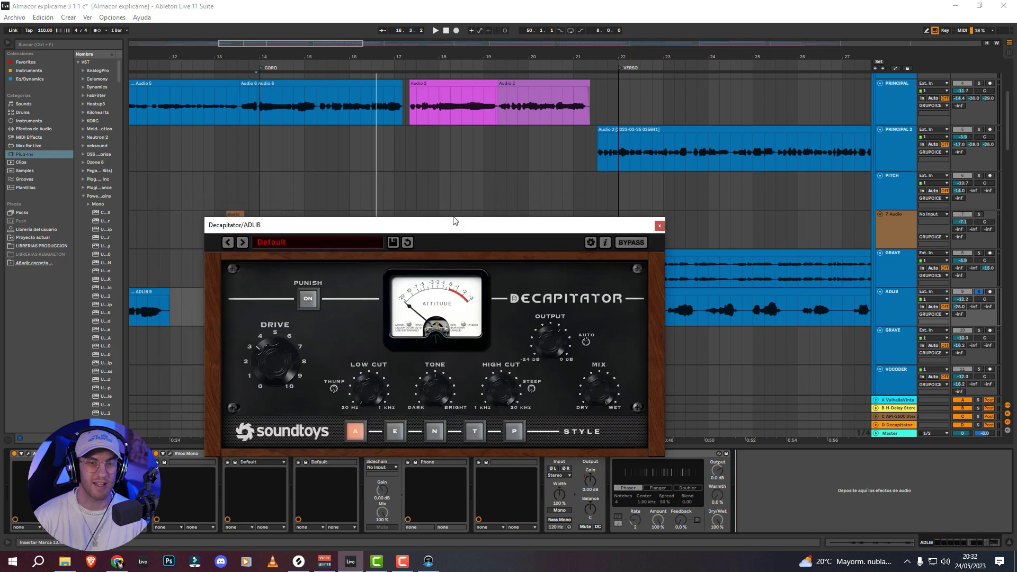
left_click(659, 226)
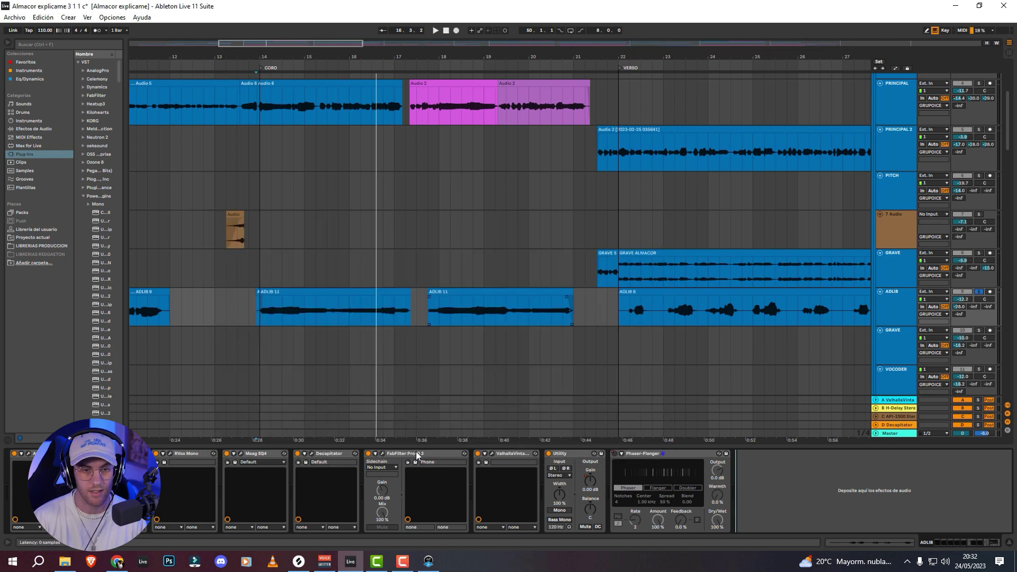
- Inspect the FabFilter Pro-Q 3 phone curve and the ValhallaVintageVerb settings on the ADLIB track, closing both windows
left_click(383, 454)
left_click_drag(297, 194, 290, 182)
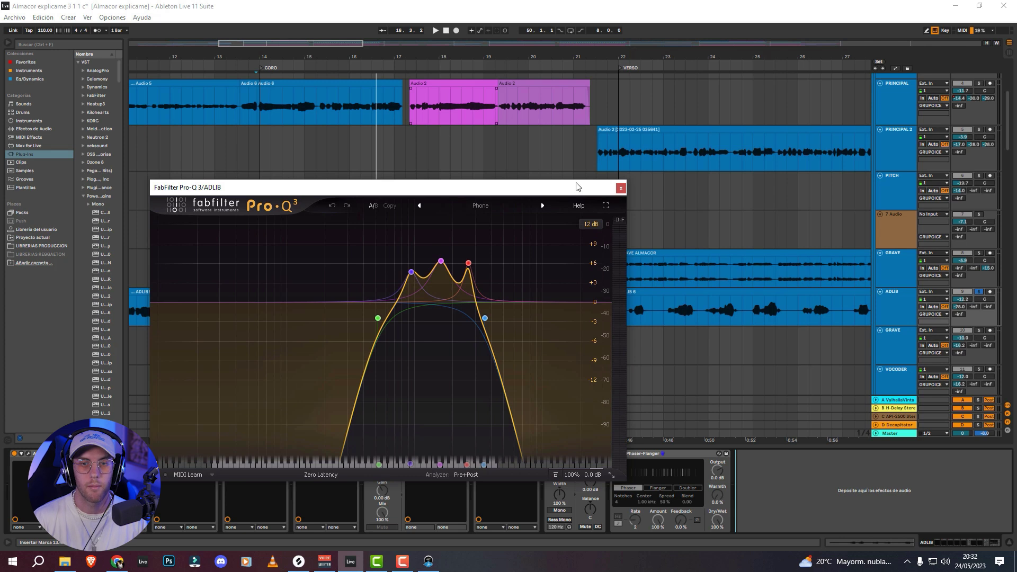
left_click(621, 188)
left_click(492, 454)
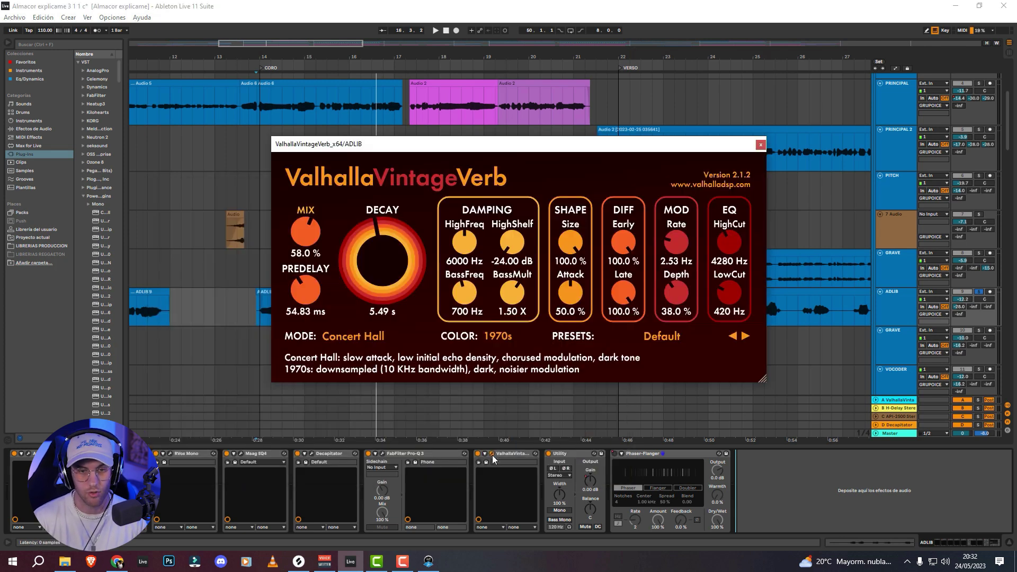
left_click_drag(467, 151, 417, 191)
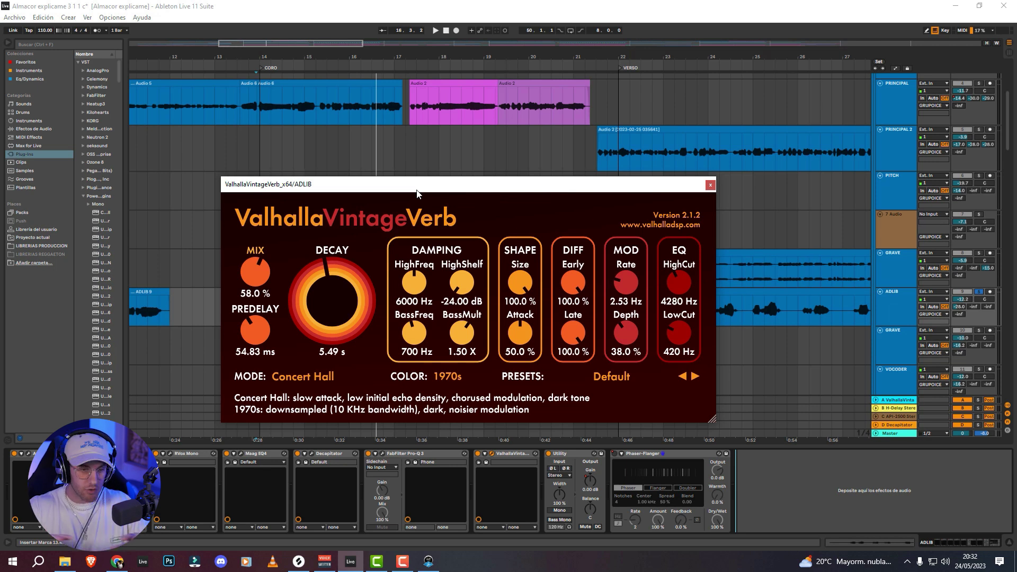
left_click(710, 185)
- Play the ADLIB track from just before the first ADLIB 11 clip into the chorus
scroll(726, 237, "up", 2)
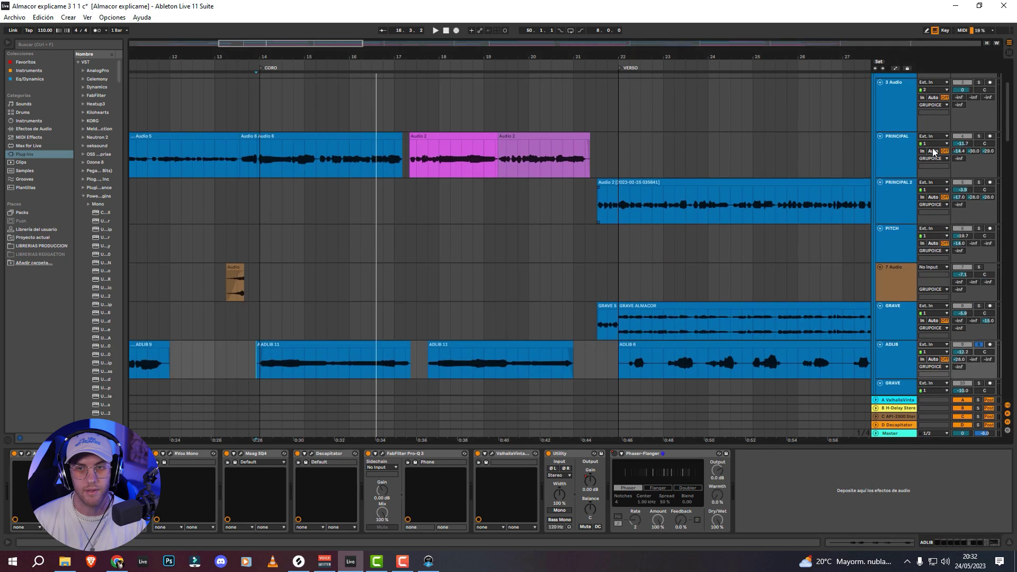
scroll(725, 233, "down", 3)
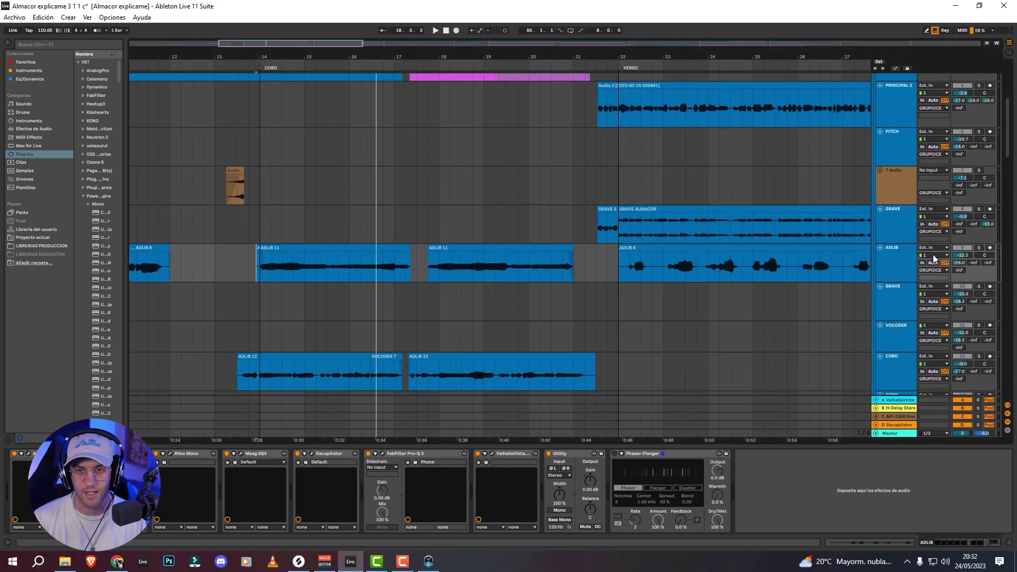
left_click_drag(248, 262, 254, 262)
key("space")
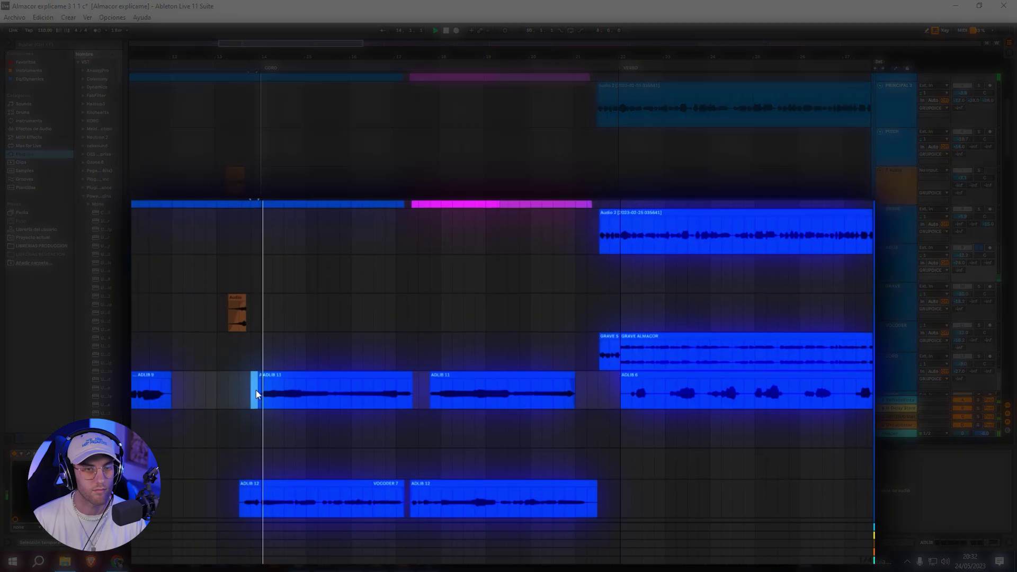
scroll(354, 316, "up", 2)
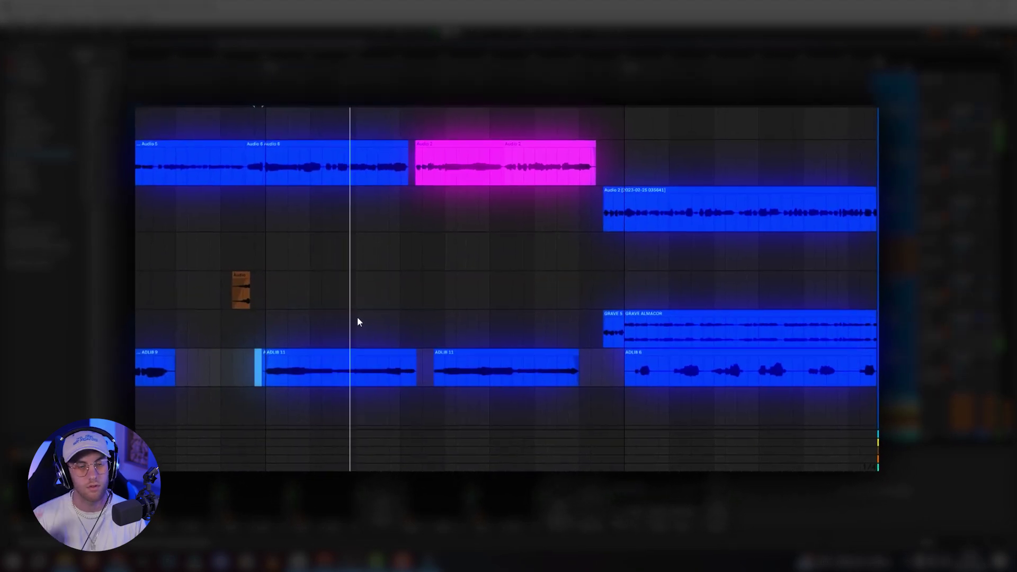
scroll(500, 318, "down", 3)
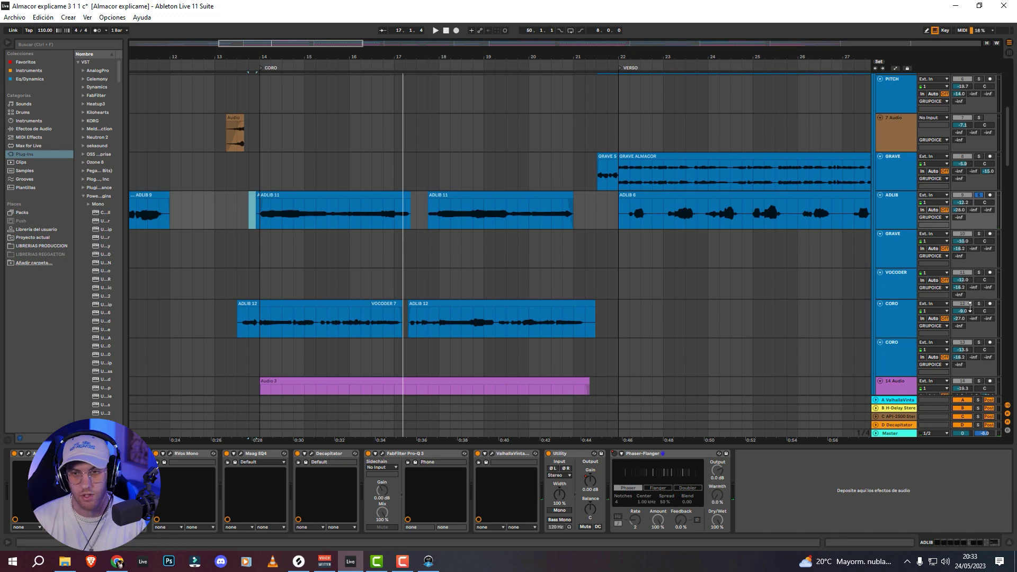
- Solo the upper CORO track, play it from the start of the ADLIB 12 clip, and examine its Delay device
left_click(241, 324)
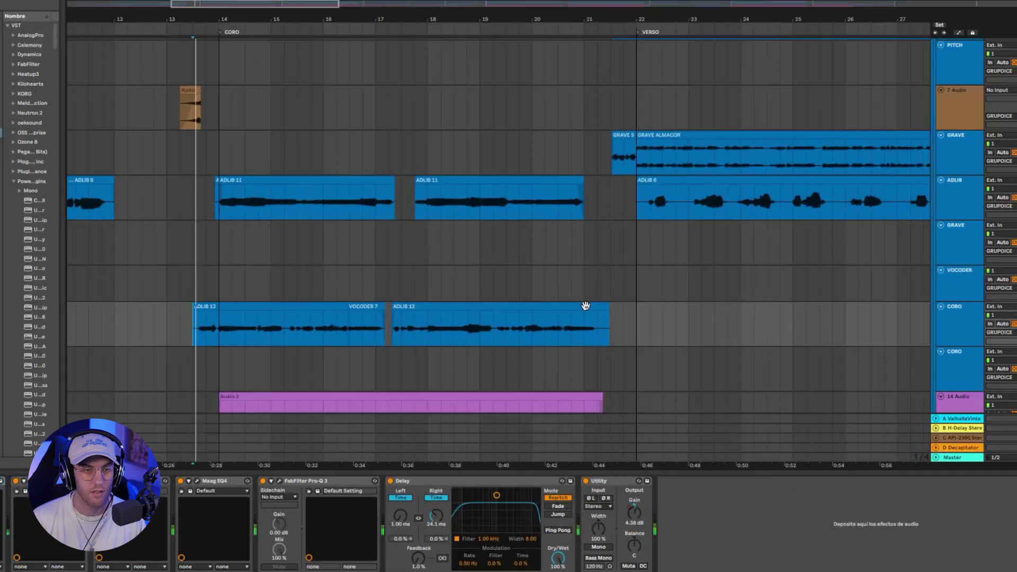
left_click_drag(239, 19, 263, 19)
left_click(954, 315)
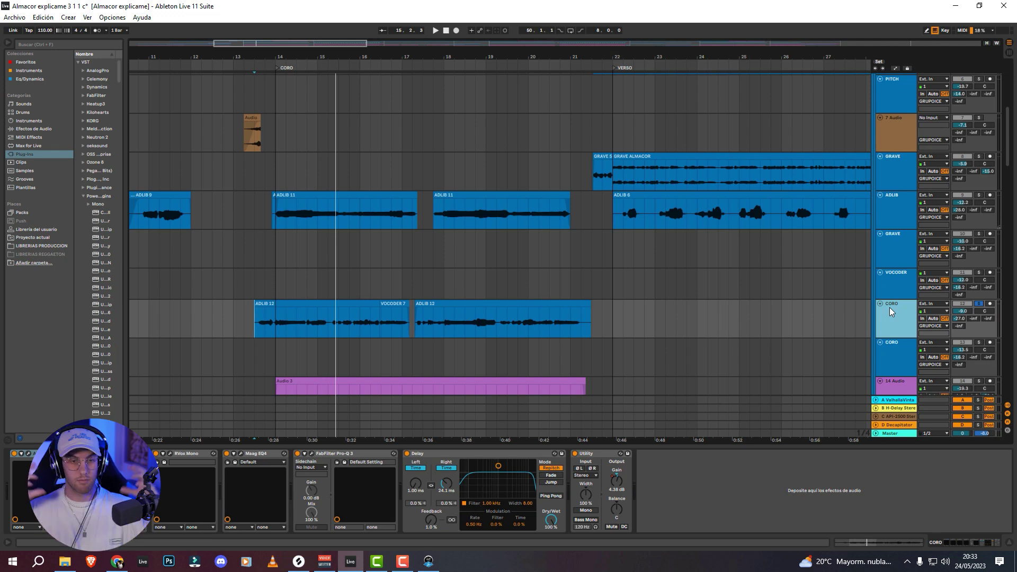
left_click(490, 455)
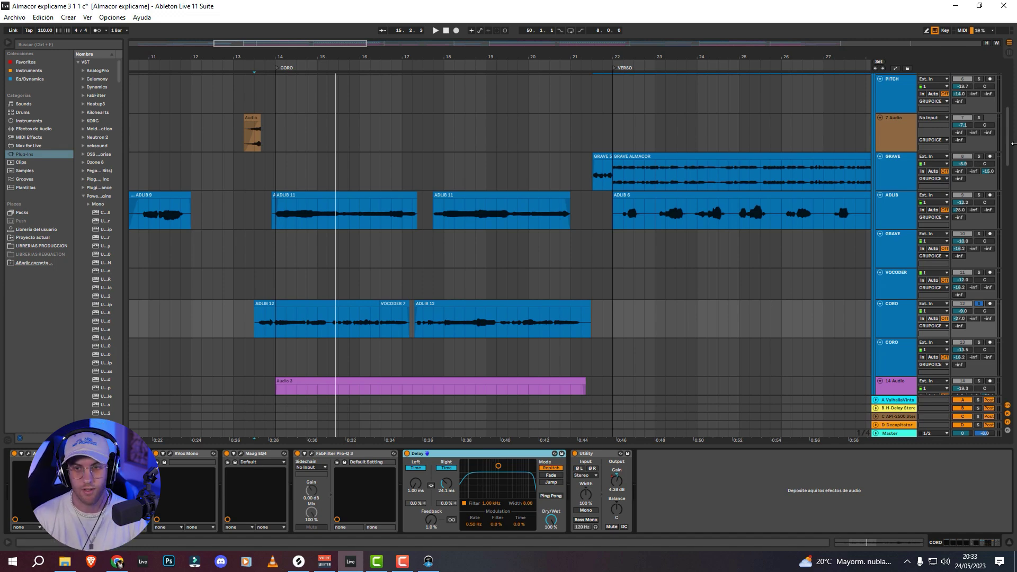
- Play the PRINCIPAL, ADLIB and CORO vocals together through the chorus with all tracks active
scroll(1009, 155, "up", 5)
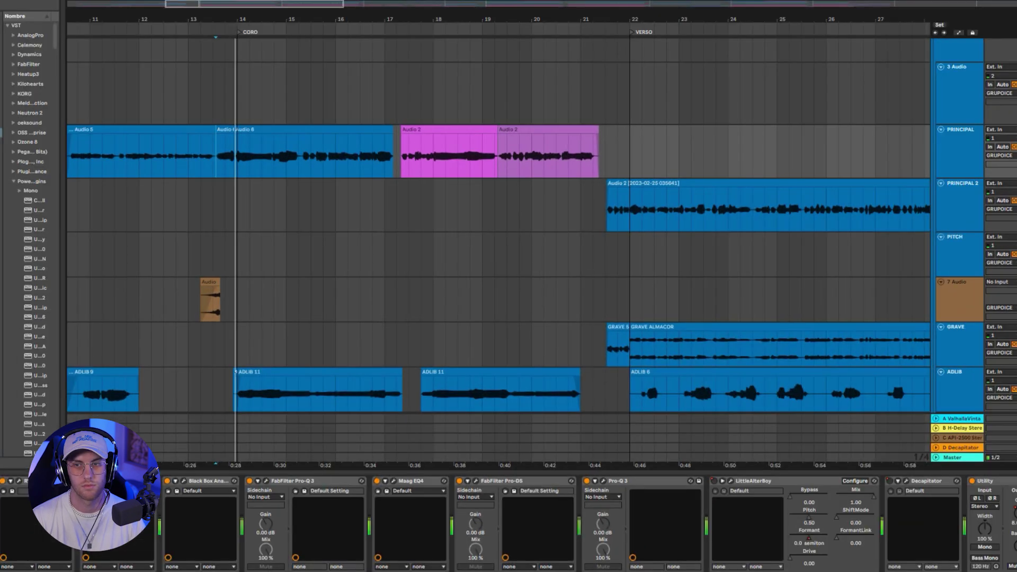
scroll(259, 179, "down", 5)
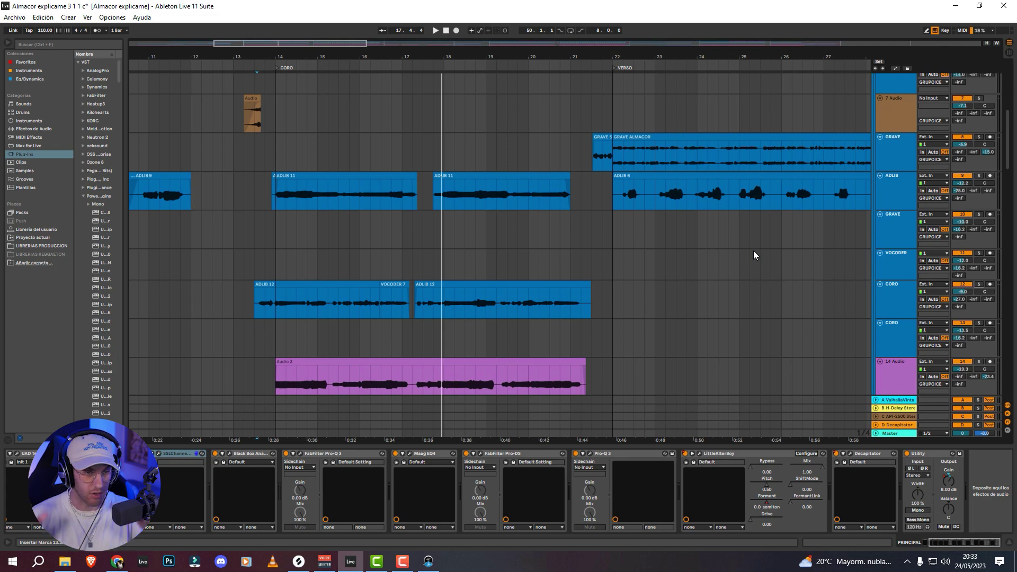
- Solo the 14 Audio track and play it from just before its purple chorus clip
mouse_move(948, 544)
left_mouse_down()
mouse_move(935, 547)
mouse_move(948, 545)
left_mouse_up()
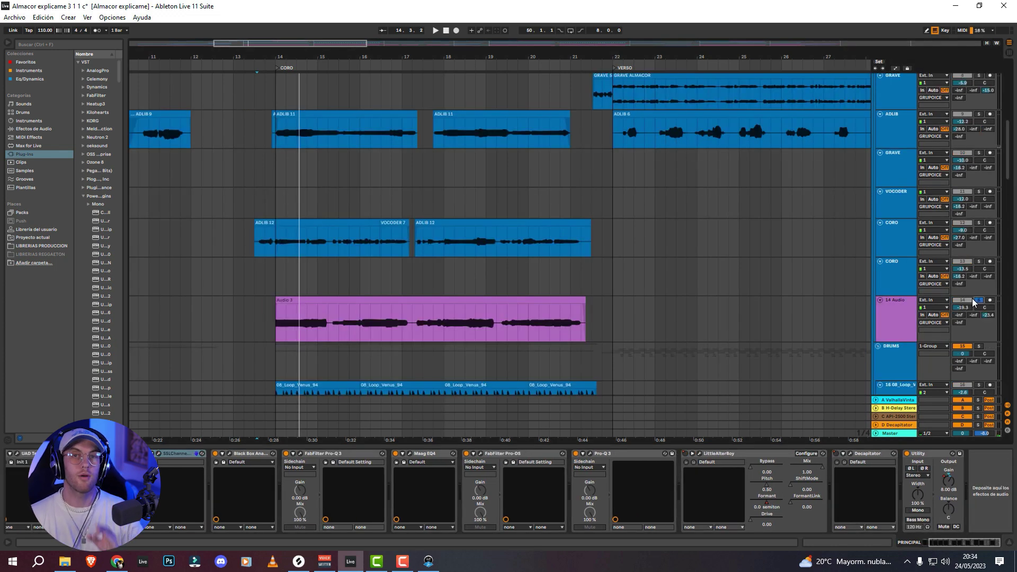
left_click(270, 324)
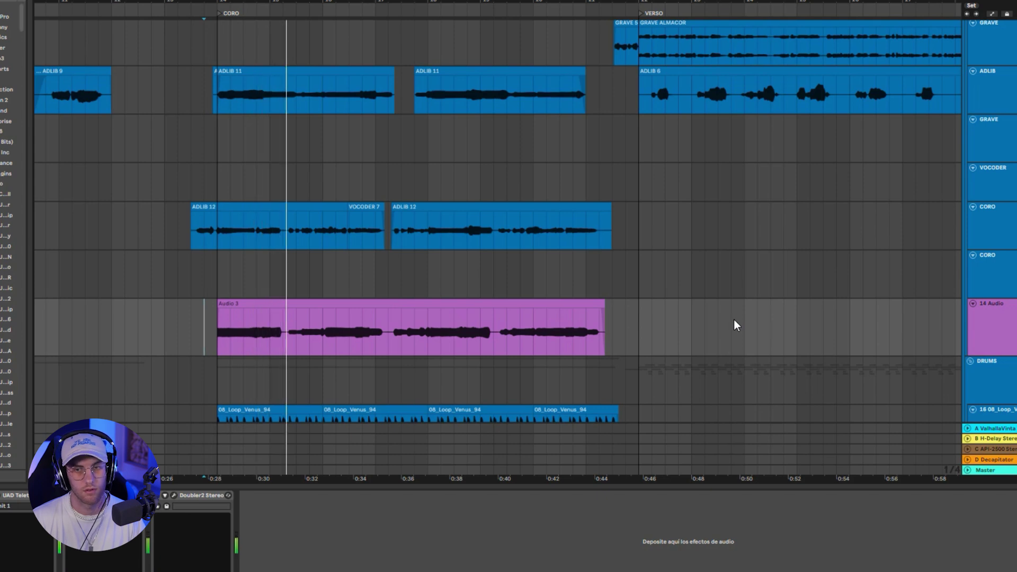
left_click(1015, 570)
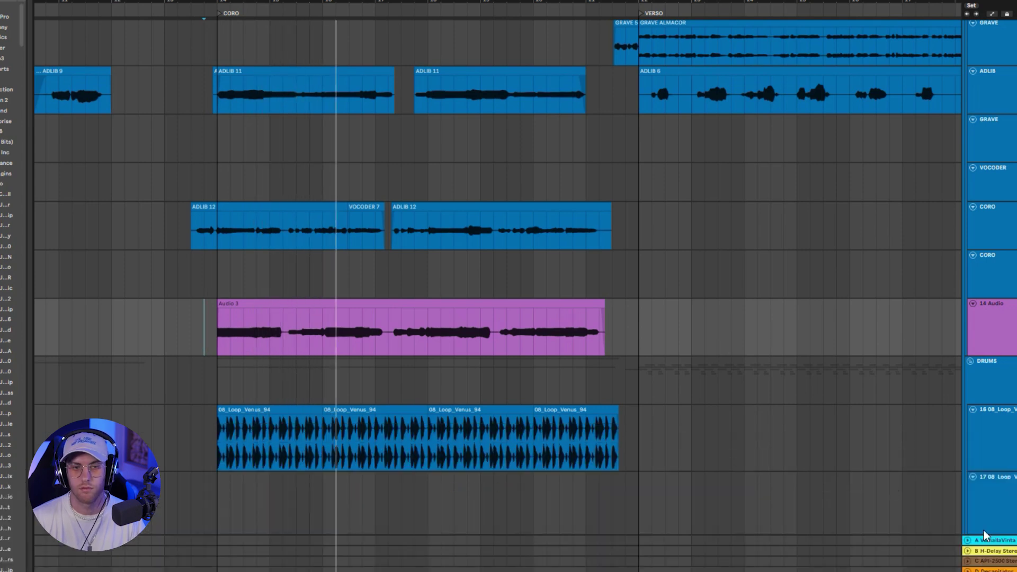
scroll(883, 446, "up", 1)
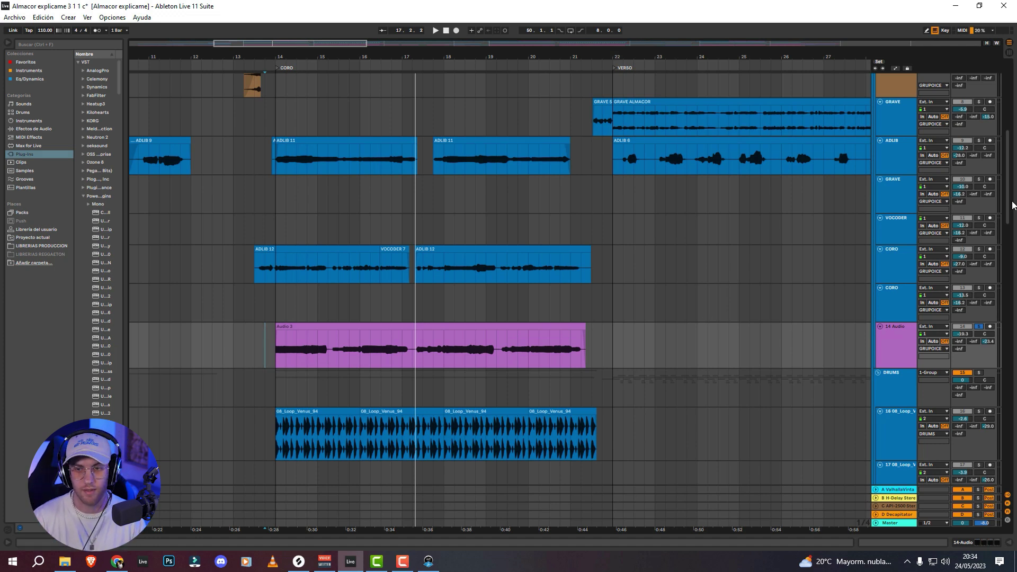
- Play the 14 Audio layer together with the PRINCIPAL track from just before the chorus, looking over the other vocal tracks
left_click_drag(1009, 205, 1009, 158)
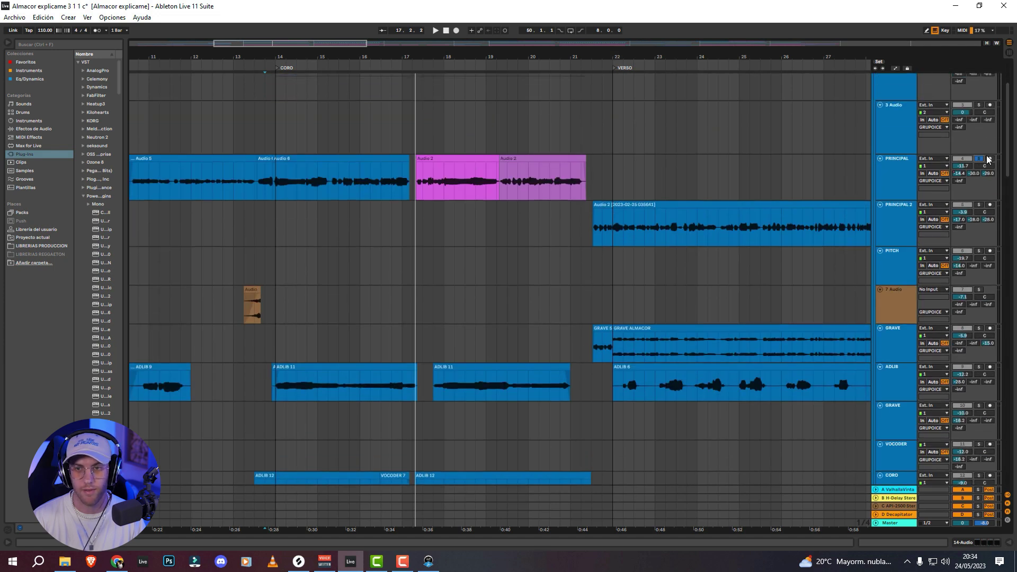
scroll(986, 223, "down", 10)
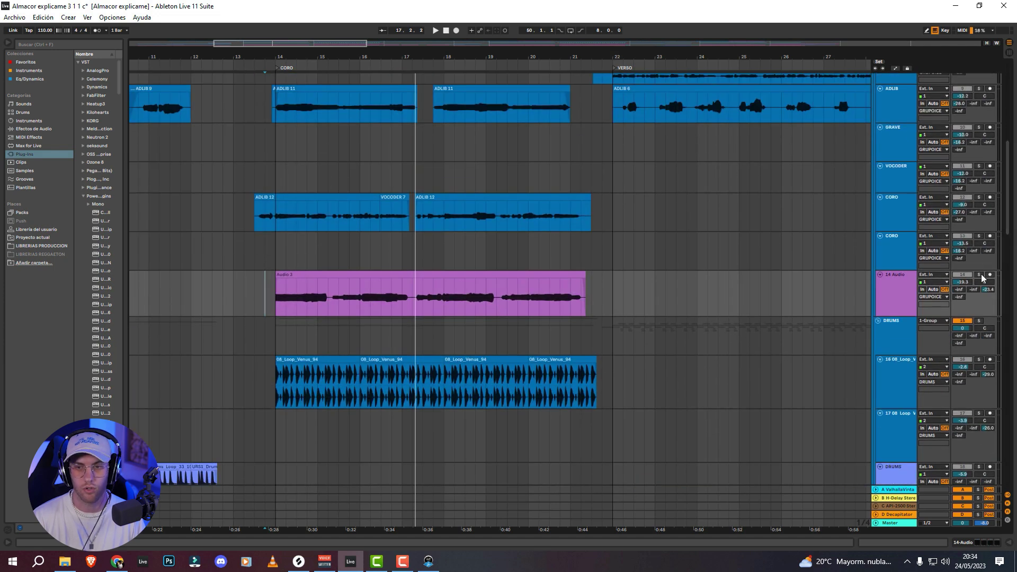
left_click(979, 275)
left_click(266, 288)
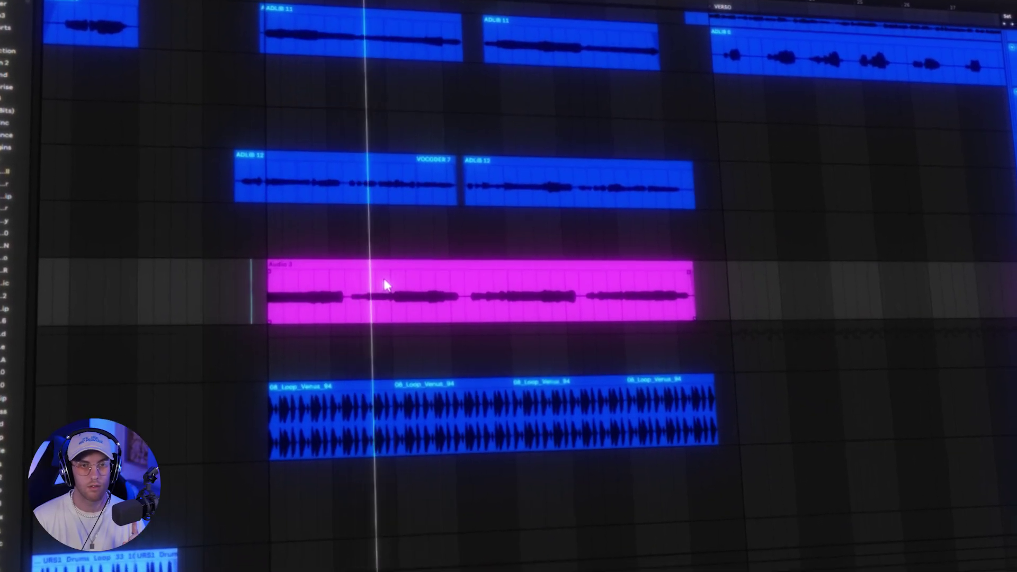
scroll(382, 286, "up", 3)
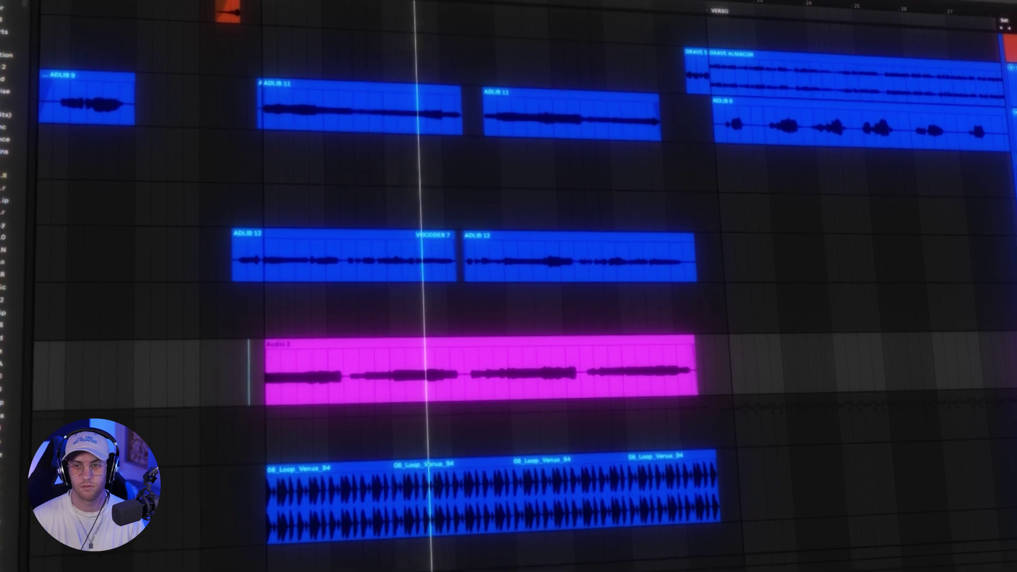
scroll(998, 271, "up", 1)
scroll(998, 270, "up", 1)
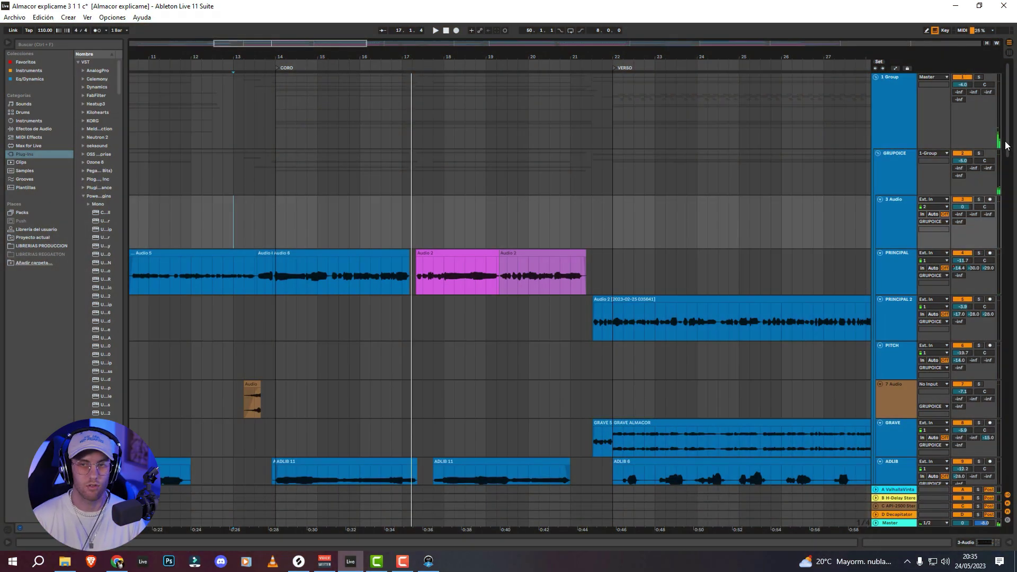
- Solo the PRINCIPAL track and open its LittleAlterBoy plug-in beside the chorus clips
mouse_move(1009, 142)
left_mouse_down()
mouse_move(1015, 166)
mouse_move(1015, 152)
left_mouse_up()
left_click(980, 194)
left_click_drag(324, 43, 325, 52)
left_click(888, 212)
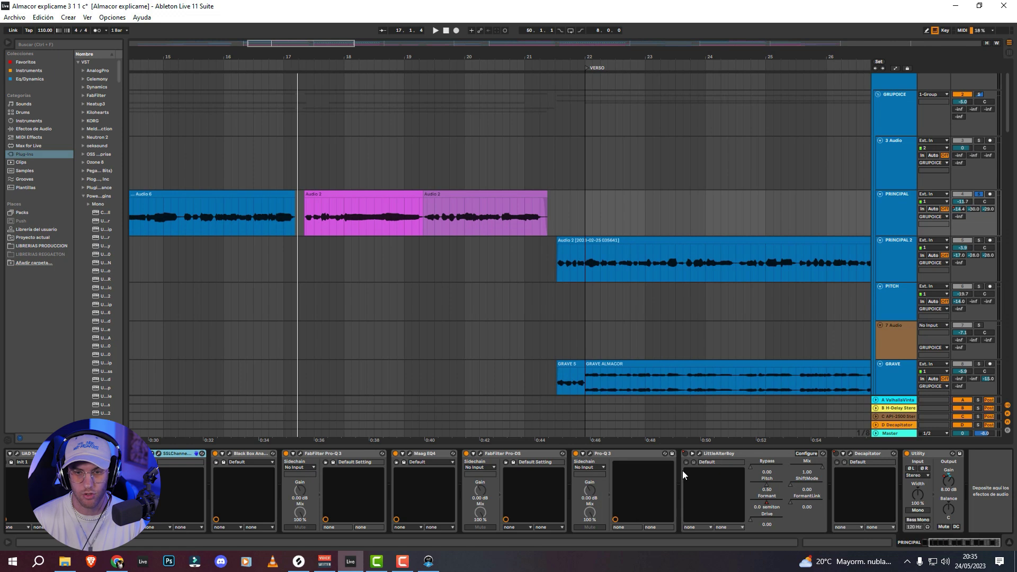
left_click(699, 454)
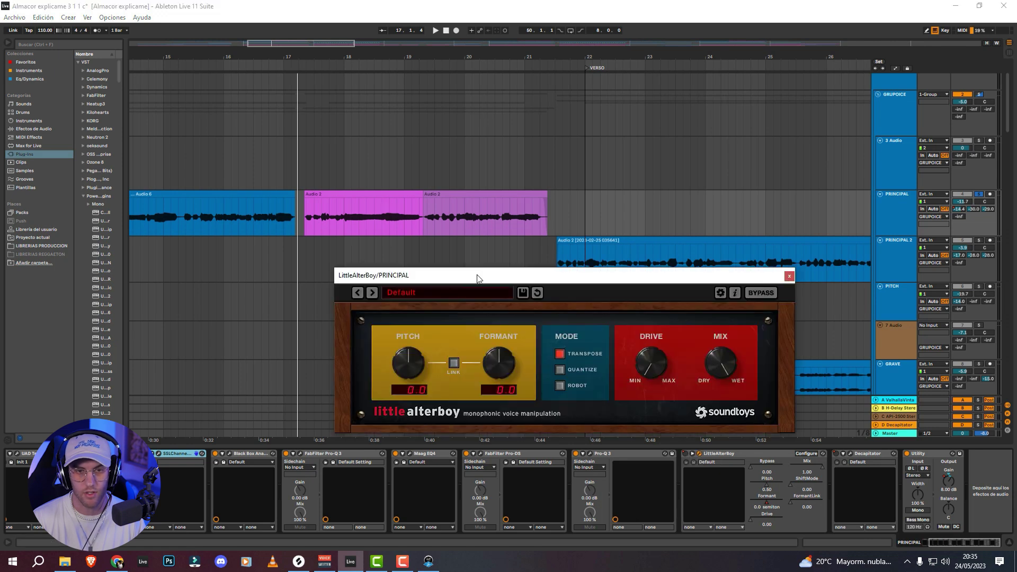
left_click_drag(477, 279, 311, 264)
- Show the automation of LittleAlterBoy's device on/off state over the purple Audio 2 clips on the PRINCIPAL track
right_click(691, 455)
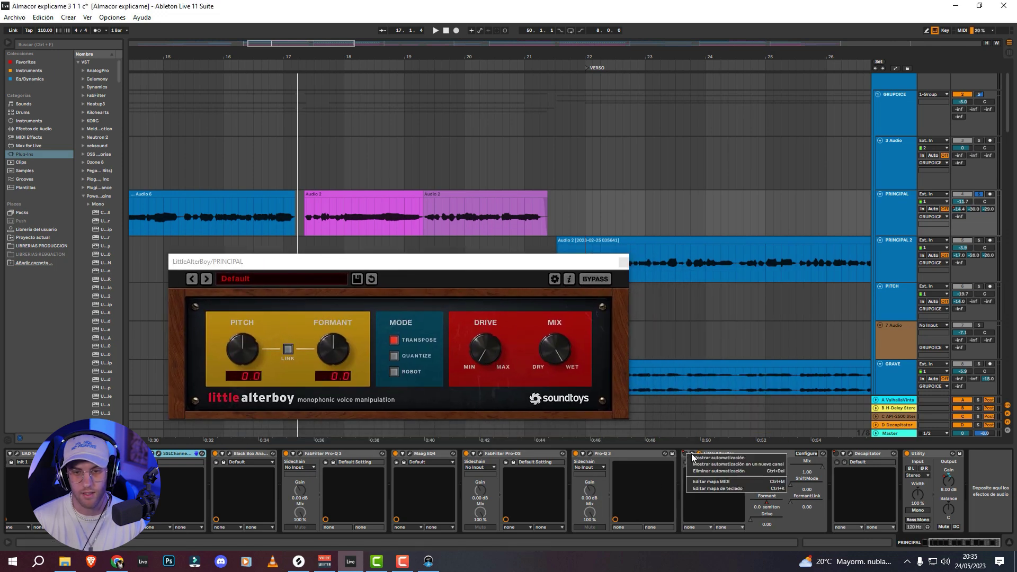
left_click(717, 457)
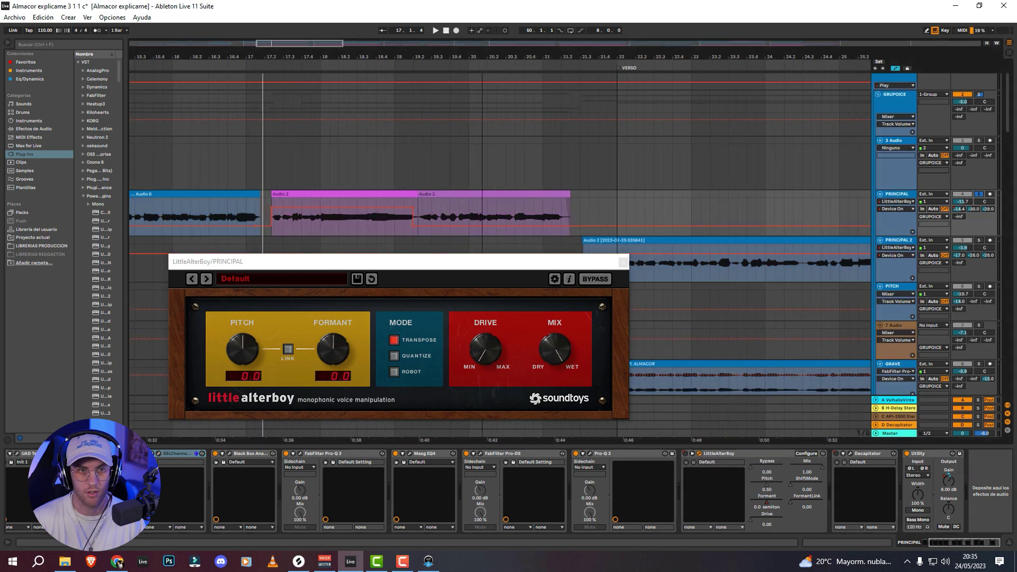
left_click_drag(286, 57, 380, 59)
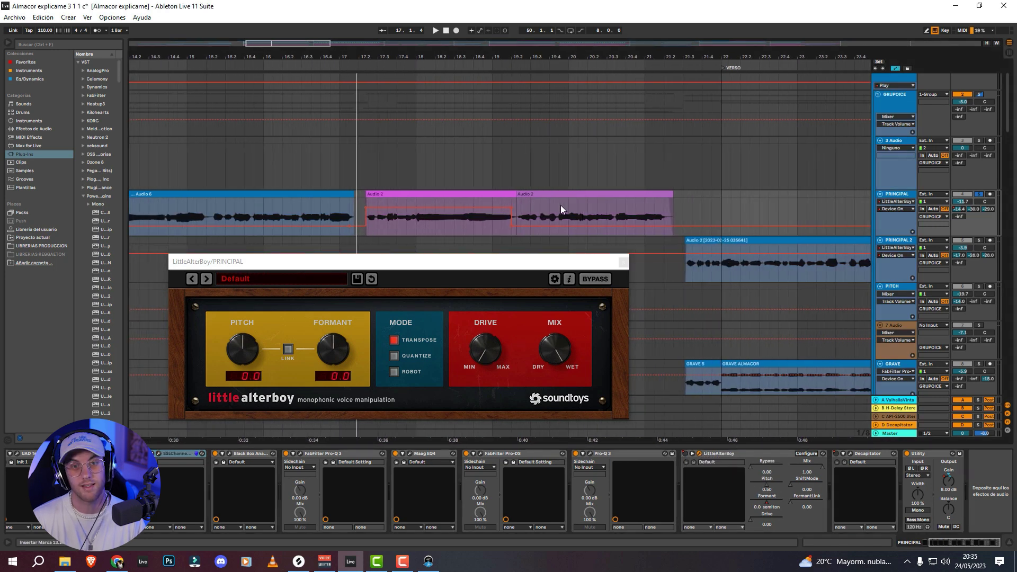
- Display LittleAlterBoy's Formant automation on the enlarged PRINCIPAL track, play the purple clips, and close the plug-in window
left_click(904, 209)
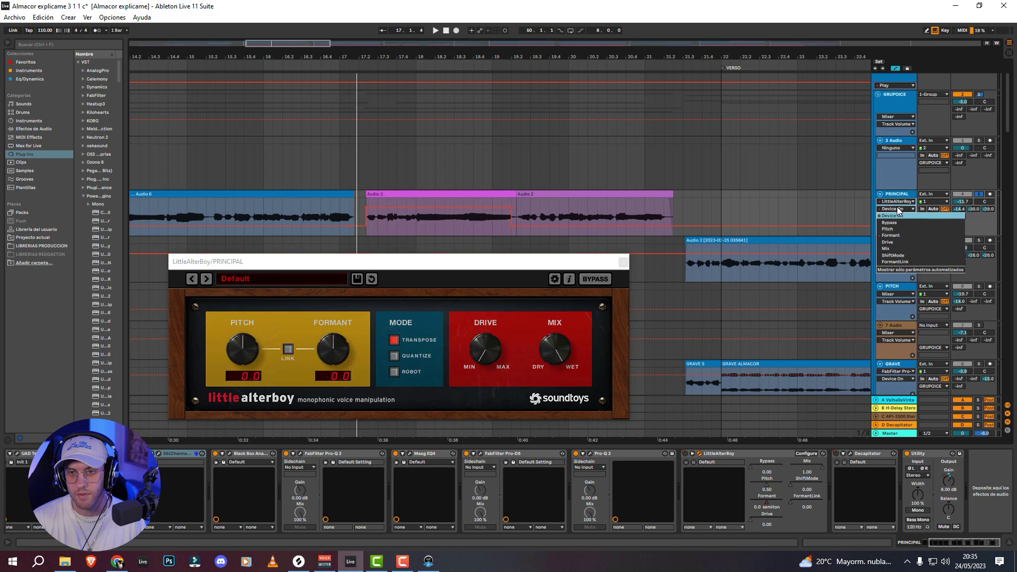
left_click(903, 234)
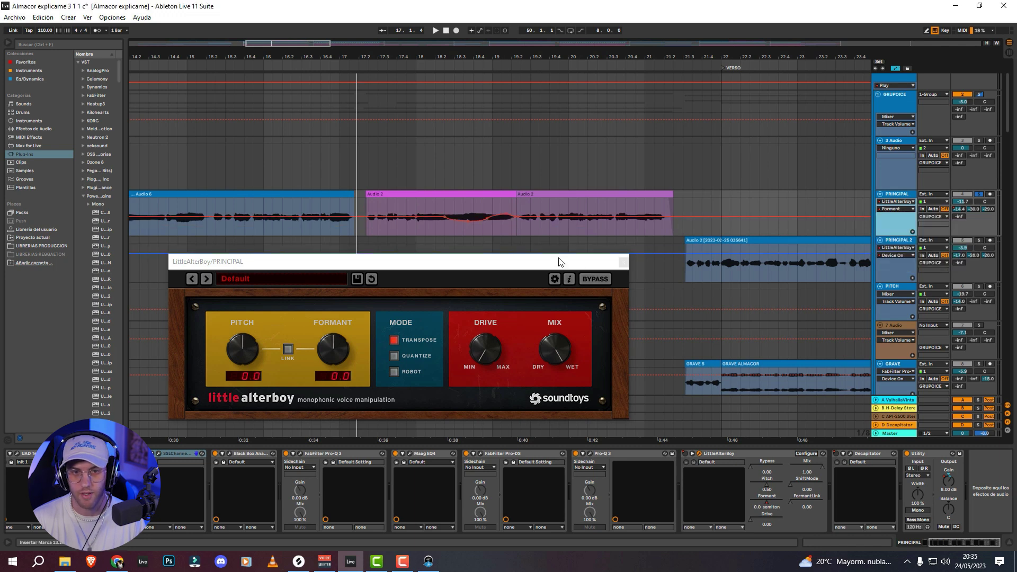
left_click_drag(556, 261, 571, 293)
left_click_drag(906, 240, 890, 285)
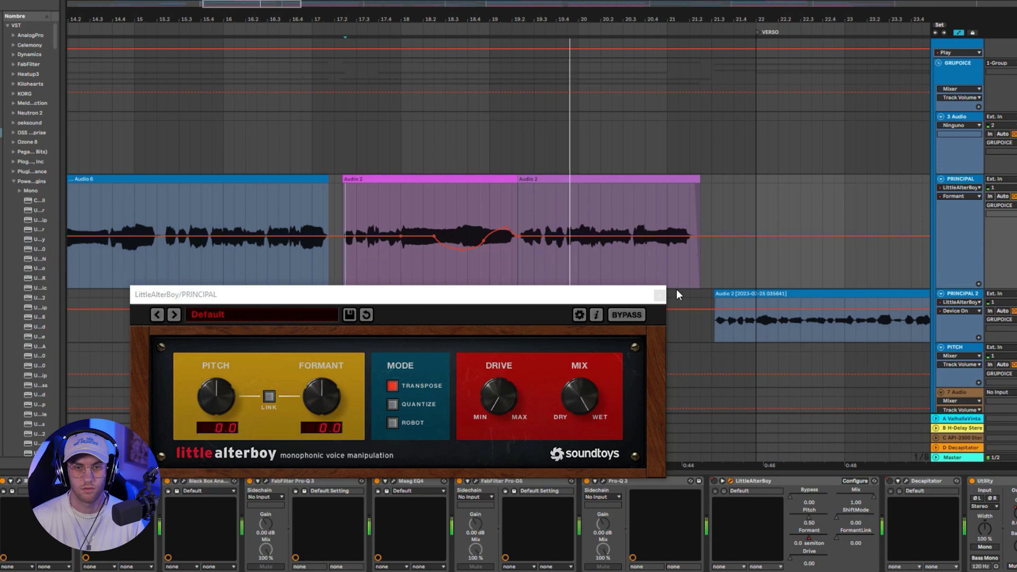
left_click(660, 295)
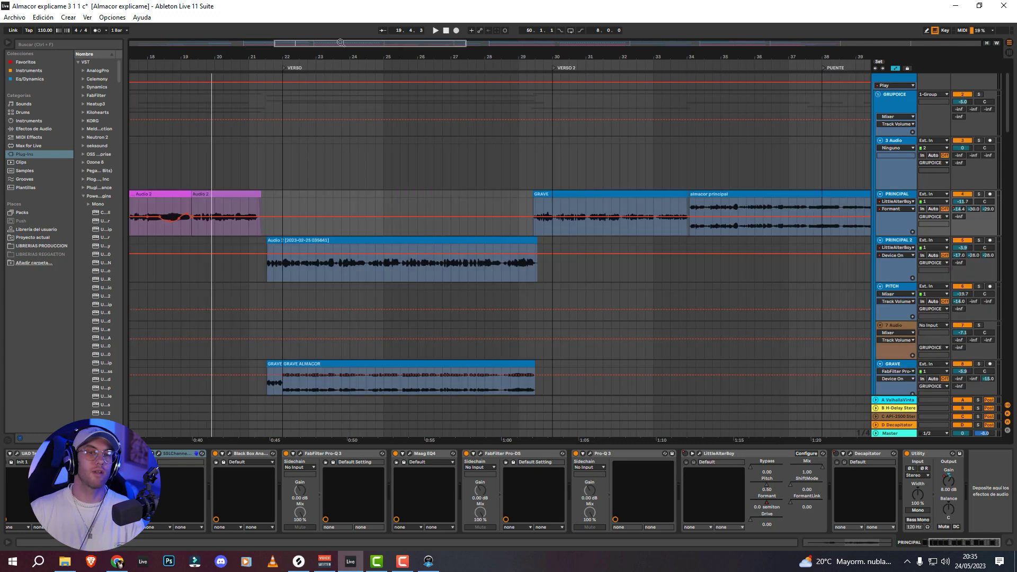
- Display the A-ValhallaVintageVerb send automation across the whole song on PRINCIPAL and make the track taller
left_click_drag(377, 53, 355, 45)
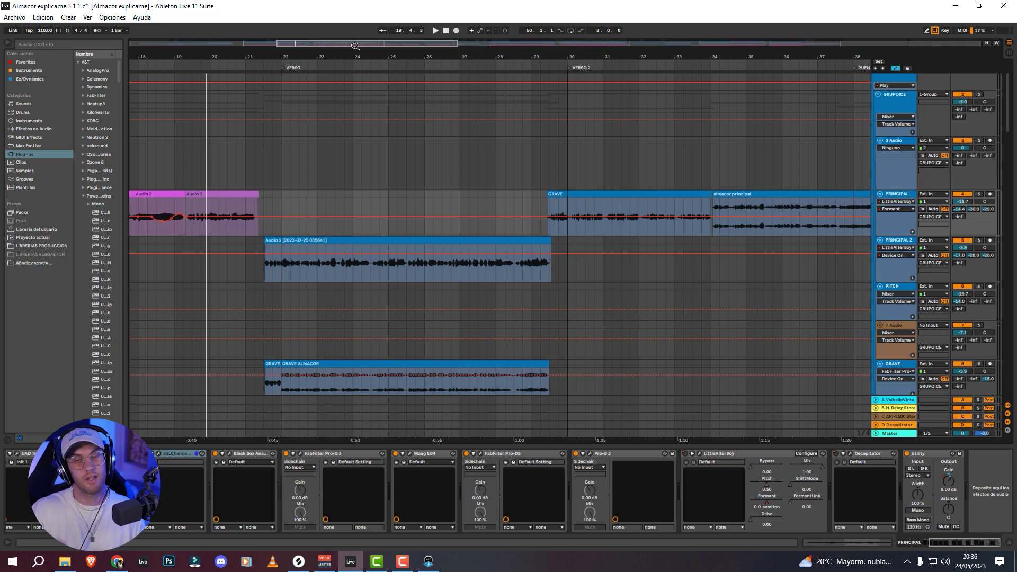
scroll(488, 131, "down", 3)
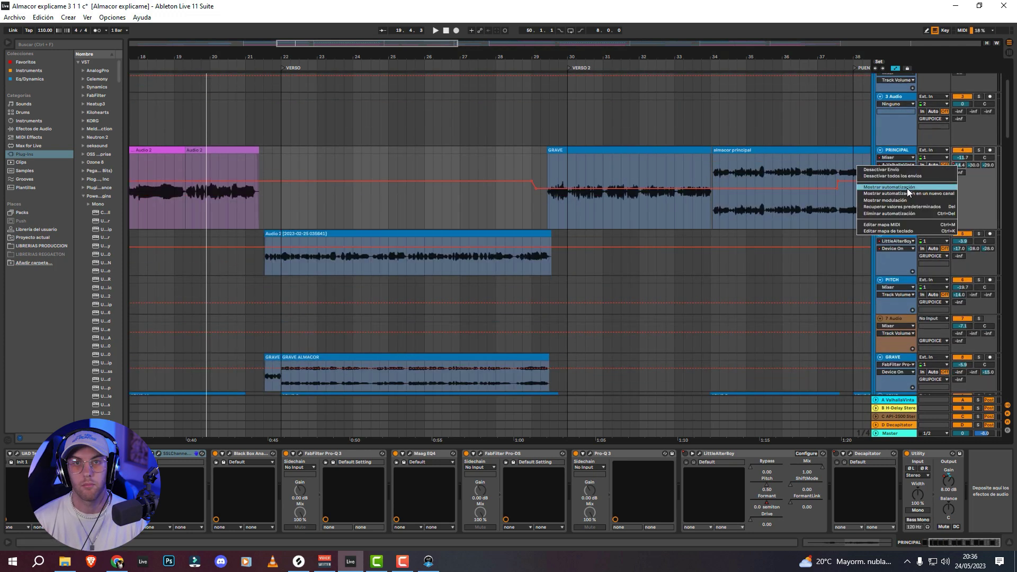
left_click(908, 190)
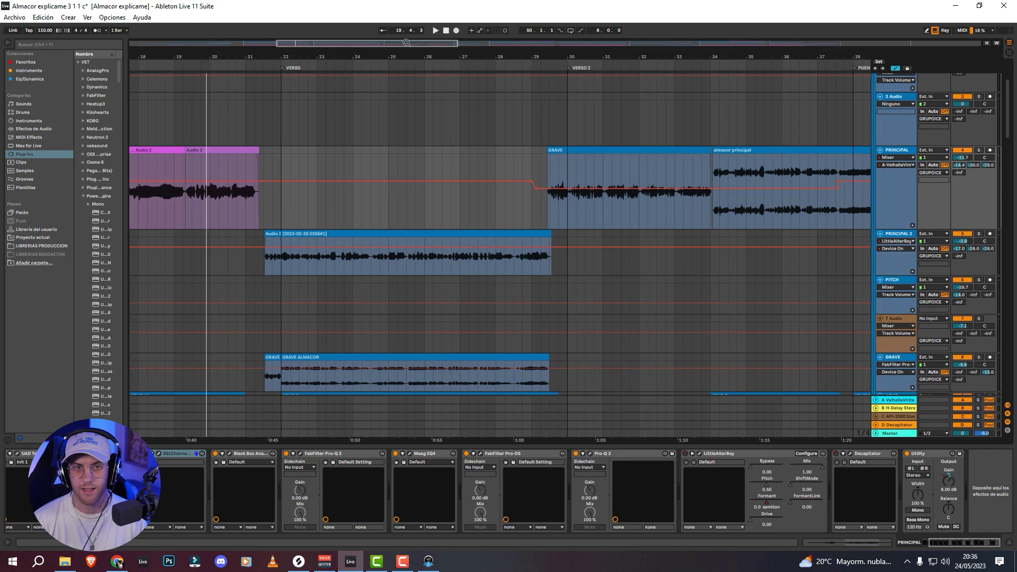
left_click_drag(406, 42, 406, 6)
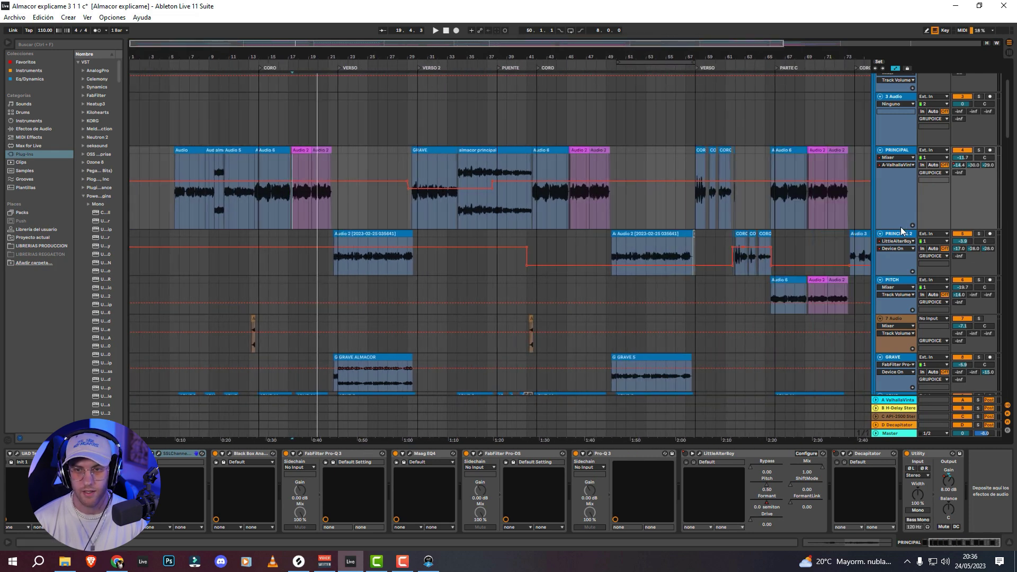
left_click_drag(902, 230, 903, 267)
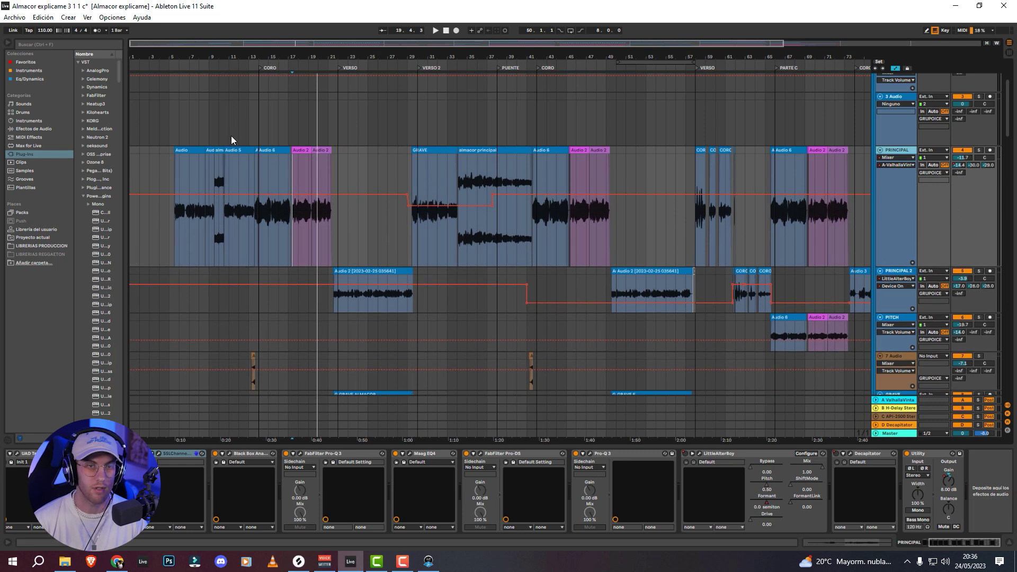
left_click(232, 195)
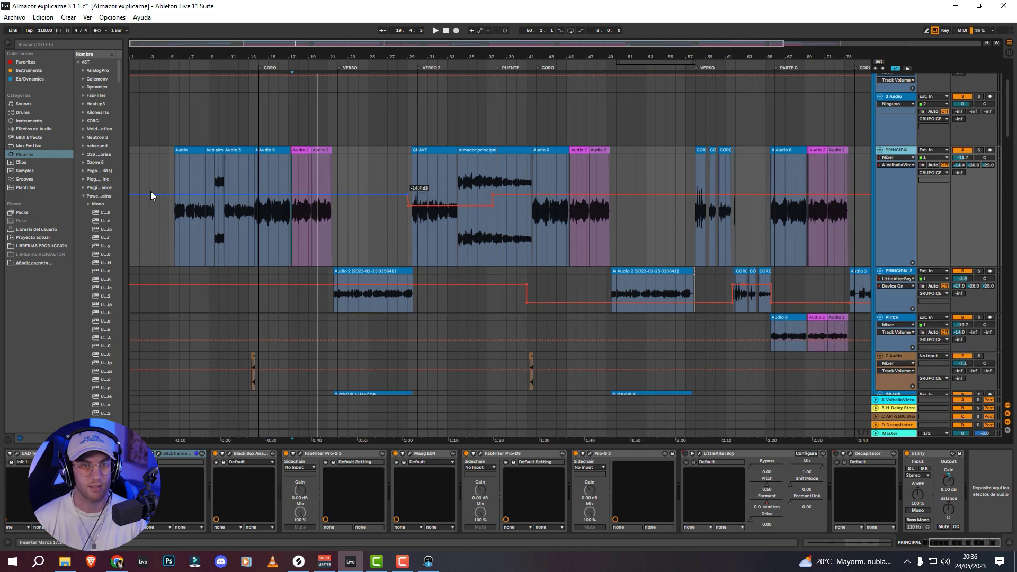
- Play the soloed PRINCIPAL track from the start of the GRAVE clip, and again from the start of the almacor principal clip
scroll(436, 120, "up", 2, "ctrl")
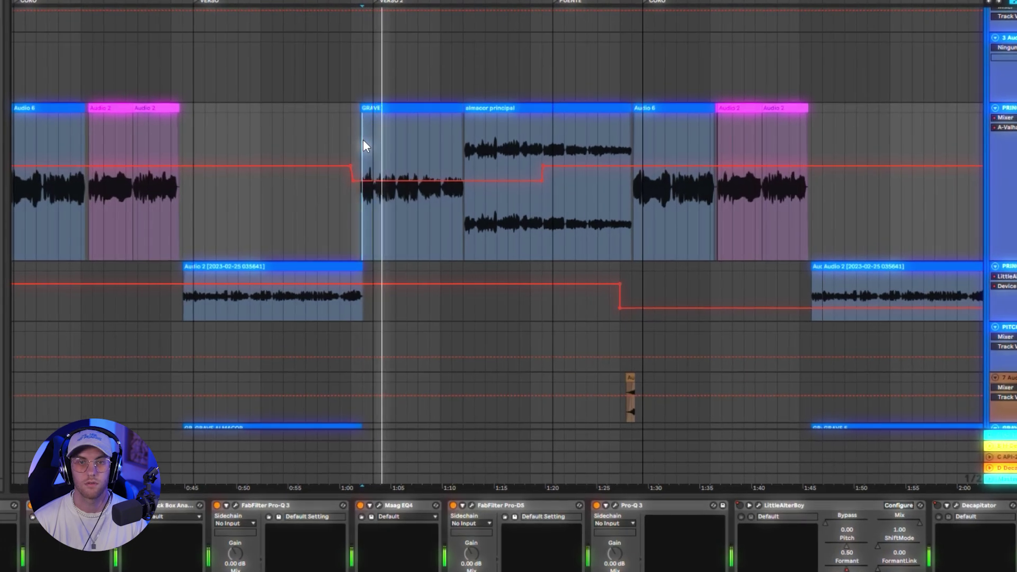
key("space")
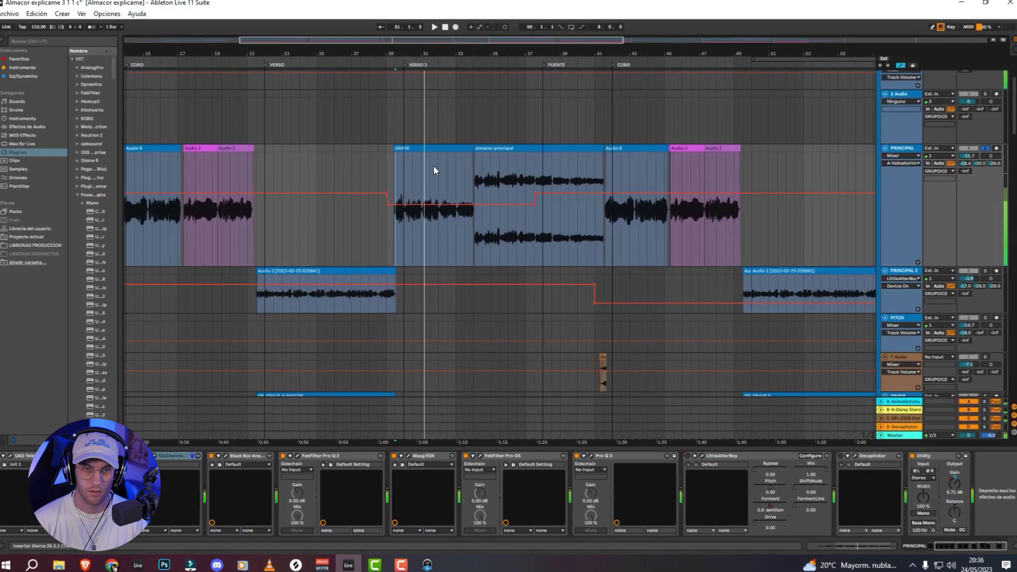
left_click(464, 159)
key("space")
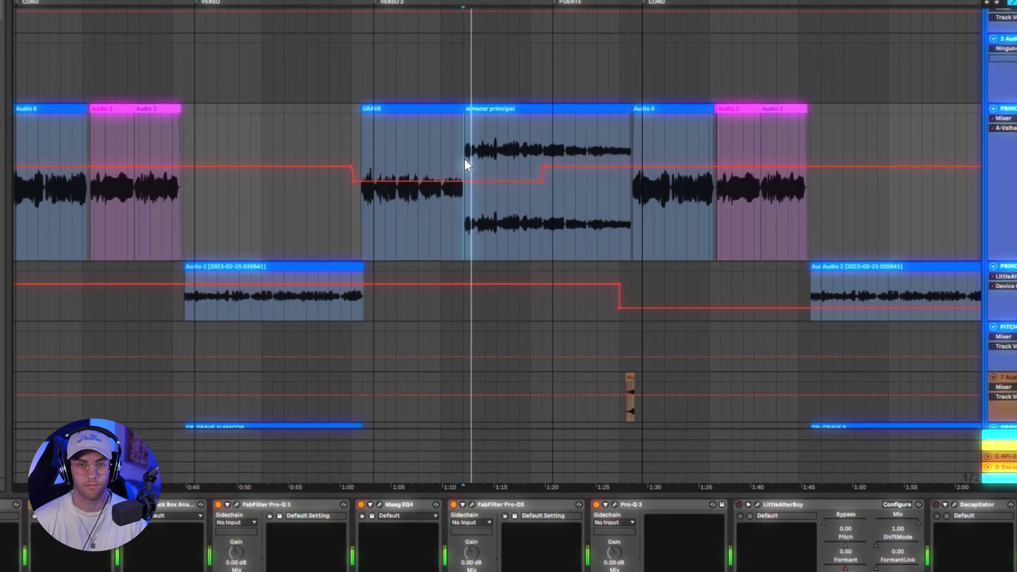
- Play the PRINCIPAL track from just after the reverb send automation rises, shortly before the PUENTE marker
left_click_drag(651, 57, 644, 85)
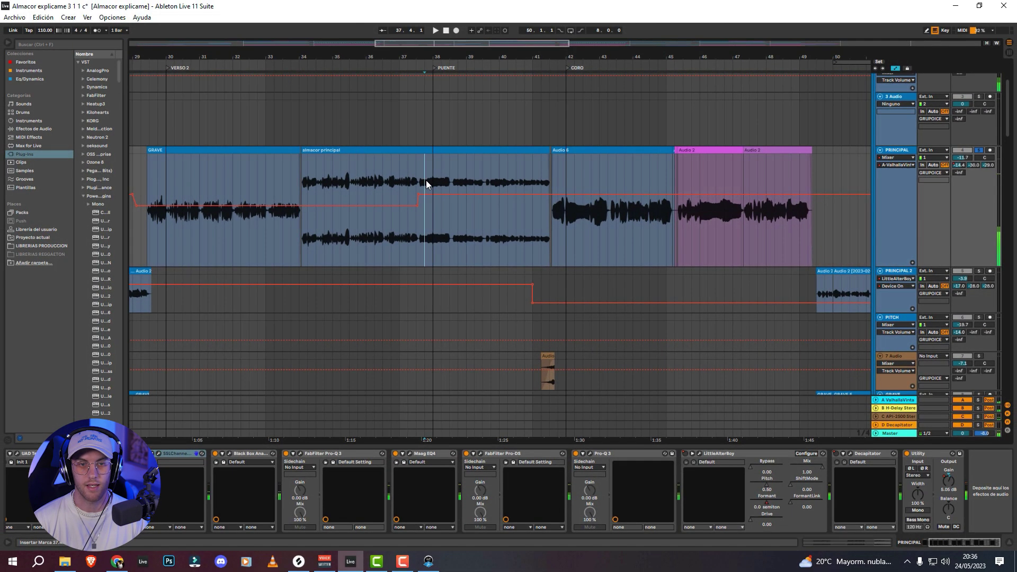
left_click(426, 180)
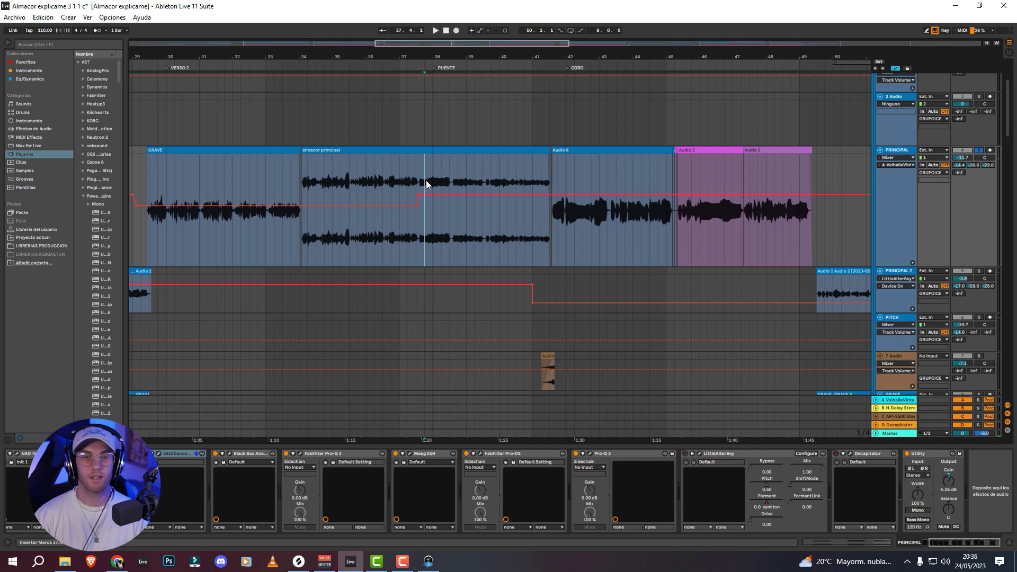
key("space")
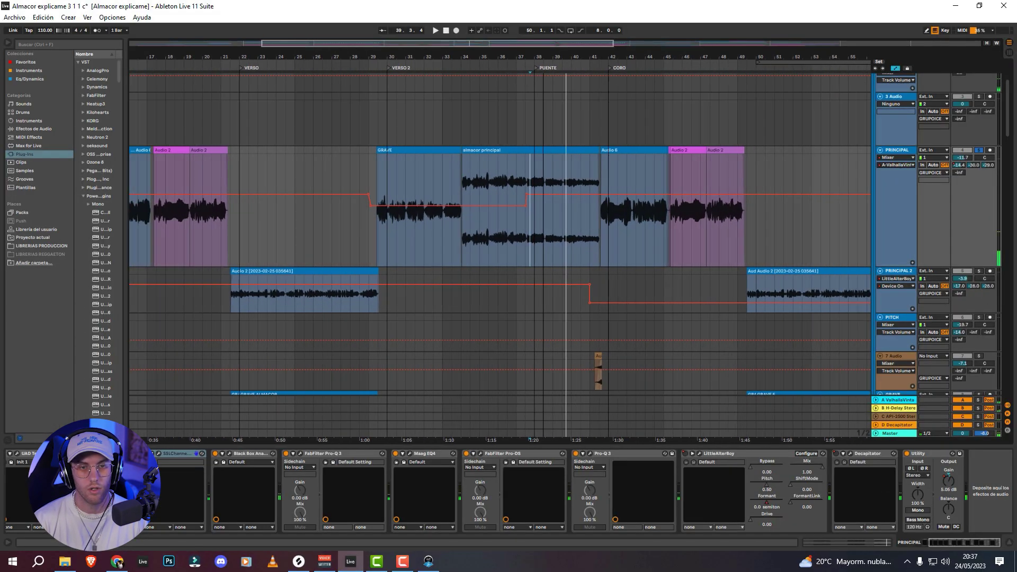
- Solo the PRINCIPAL 2 track and play it from the start of its first VERSO clip
left_click_drag(398, 42, 398, 32)
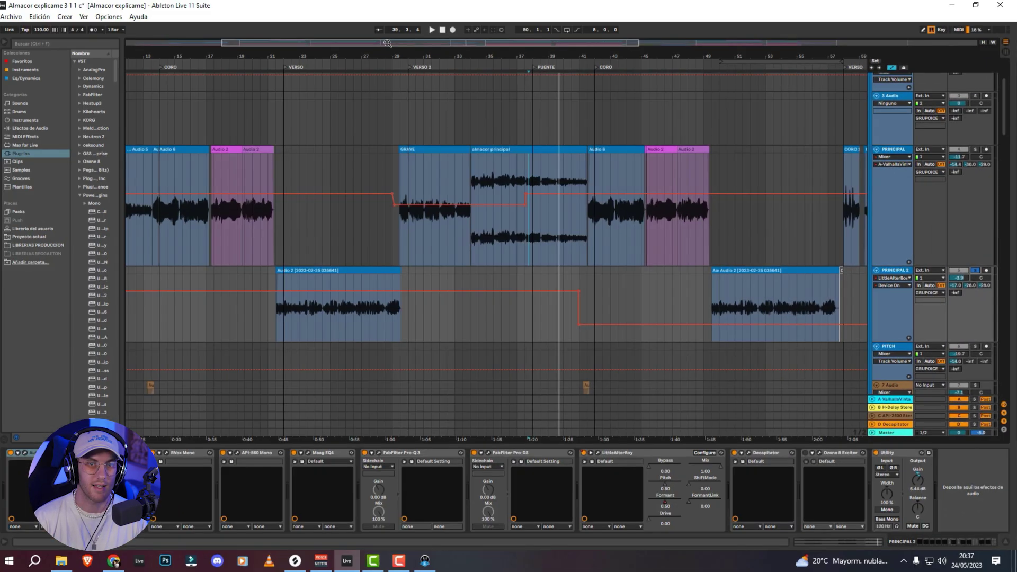
left_click_drag(393, 43, 362, 88)
left_click(269, 282)
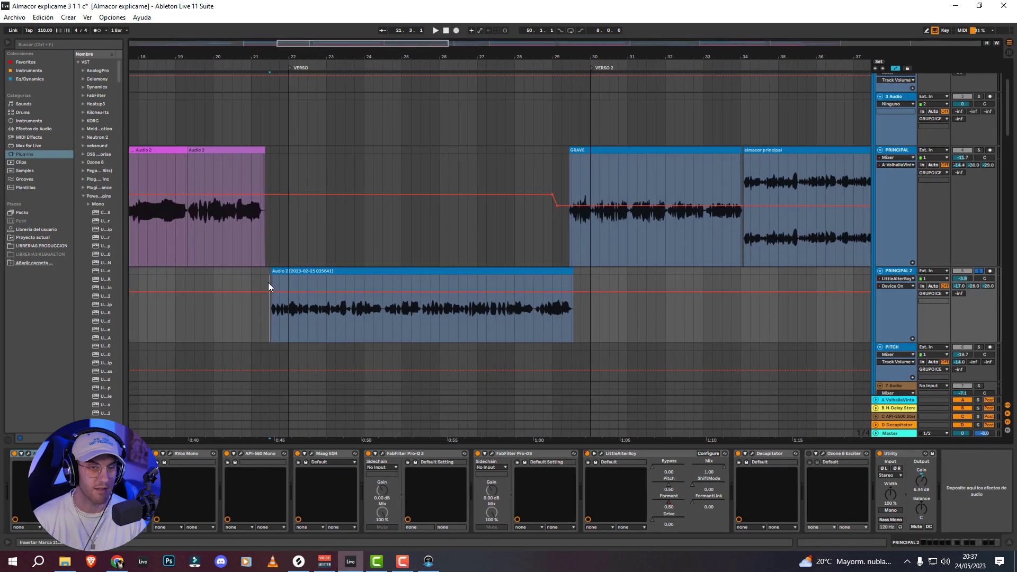
key("space")
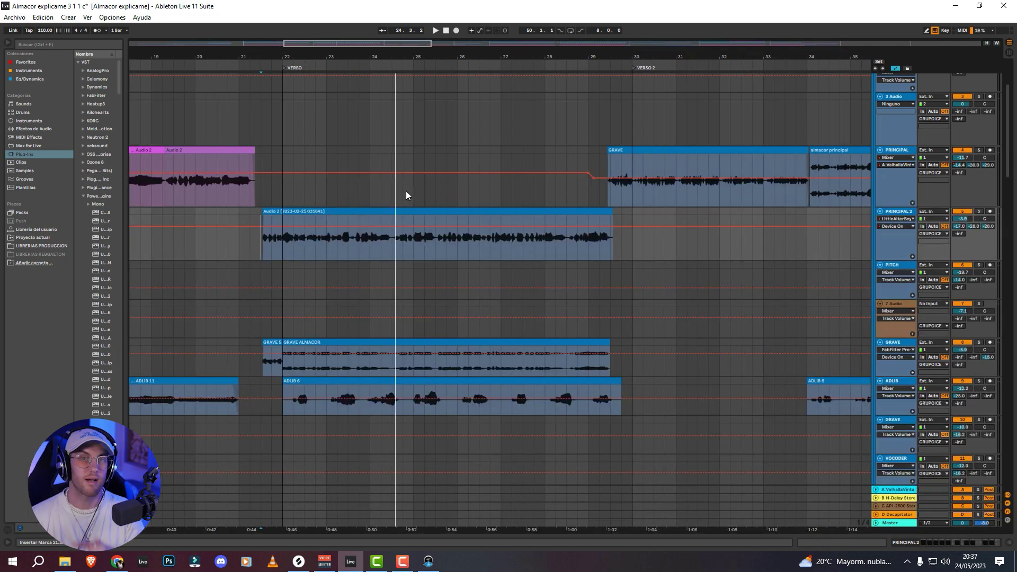
- Play the VERSO section with the PRINCIPAL 2, upper GRAVE and ADLIB tracks soloed together
scroll(500, 213, "down", 1)
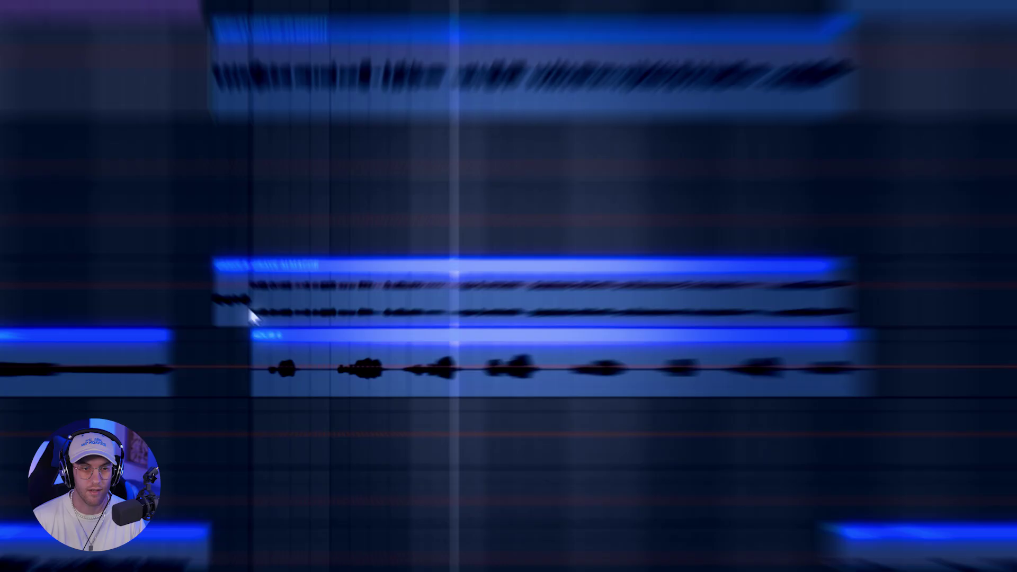
key("minus")
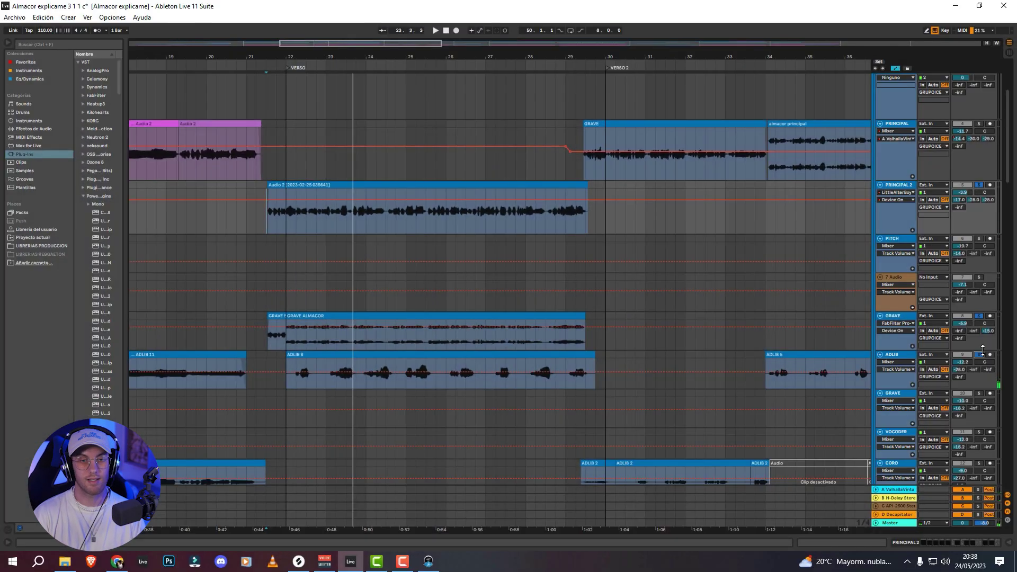
- Play the soloed PRINCIPAL 2, upper GRAVE and ADLIB tracks together from just before the verse clips start
scroll(421, 207, "up", 3)
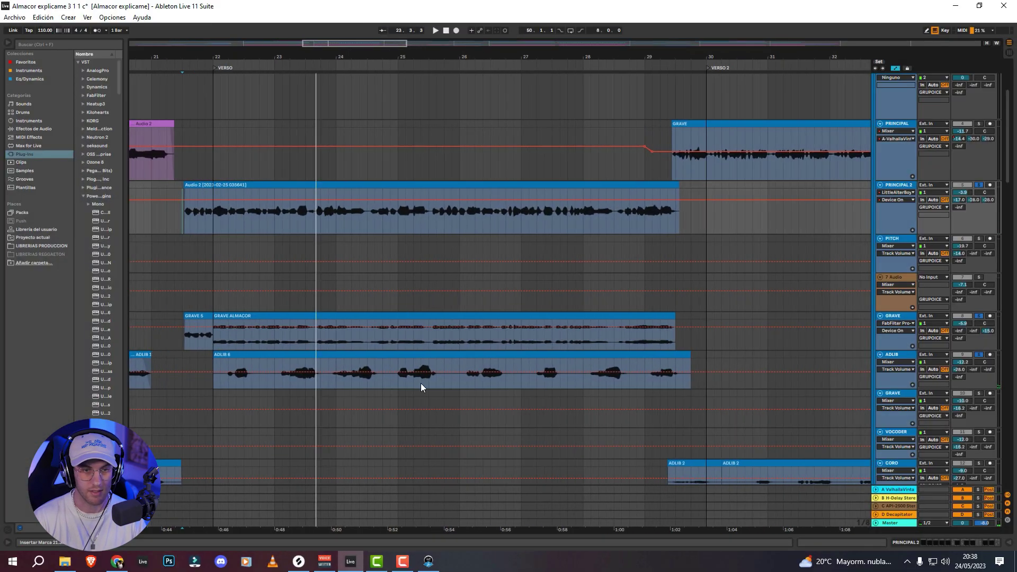
left_click(183, 358)
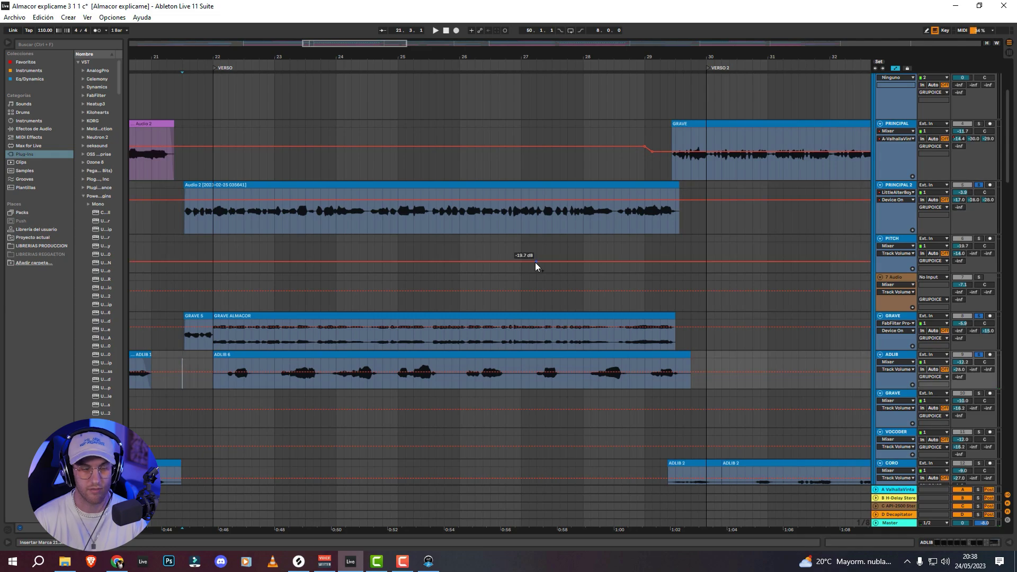
key("space")
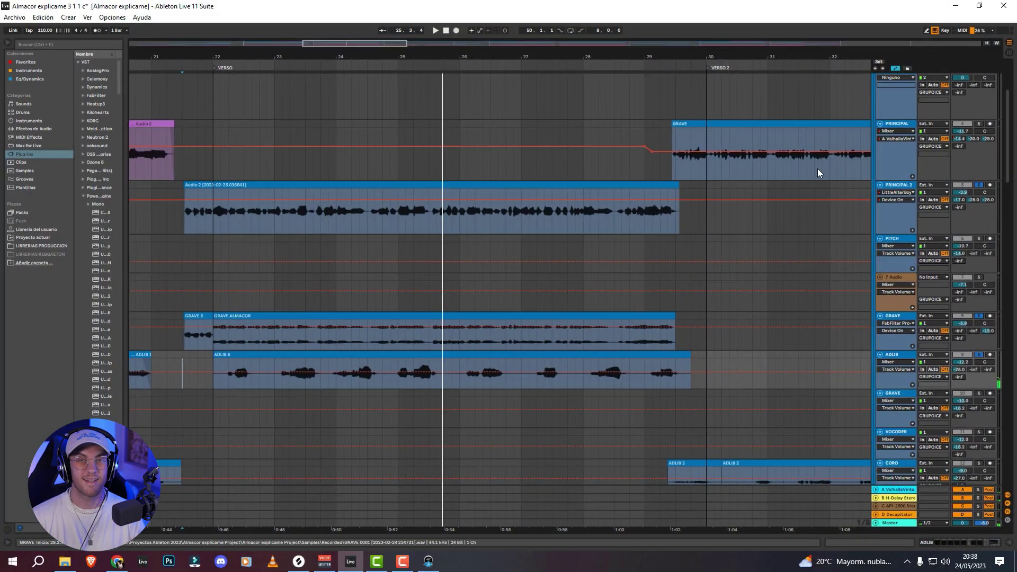
- Play the ADLIB track soloed on its own from bar 23, inside the ADLIB 6 clip
scroll(739, 276, "down", 2)
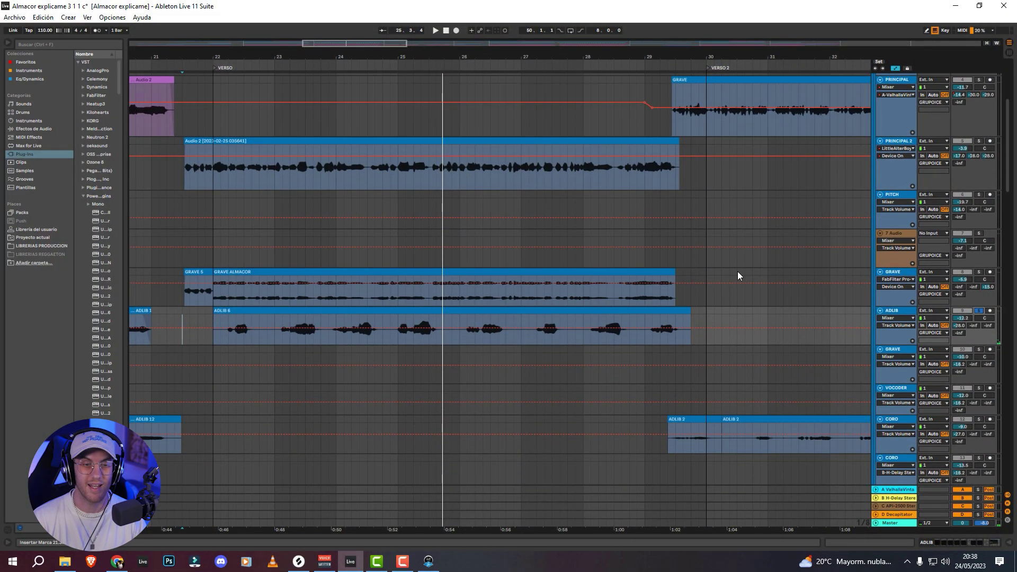
left_click_drag(342, 50, 338, 46)
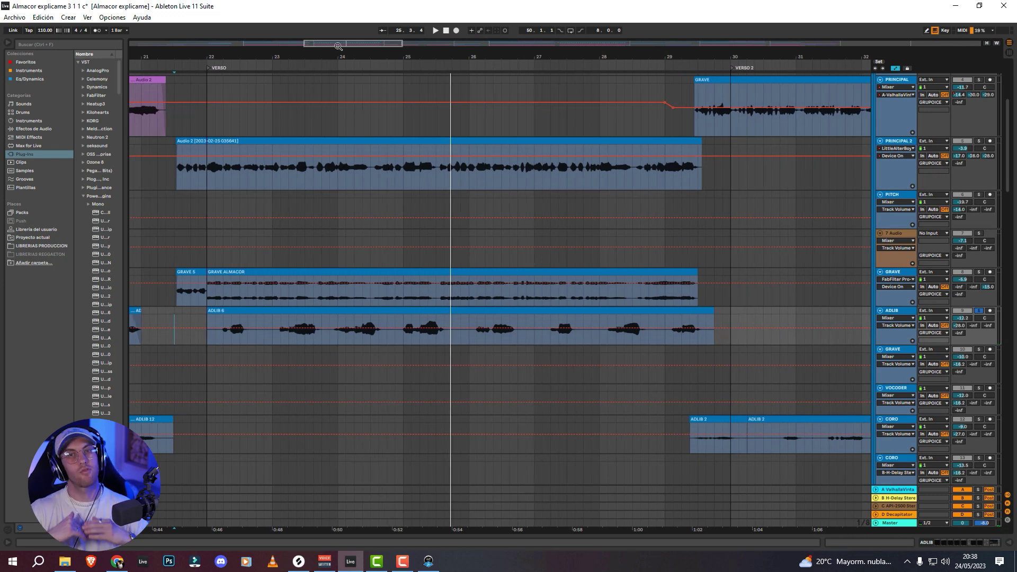
left_click(275, 316)
key("space")
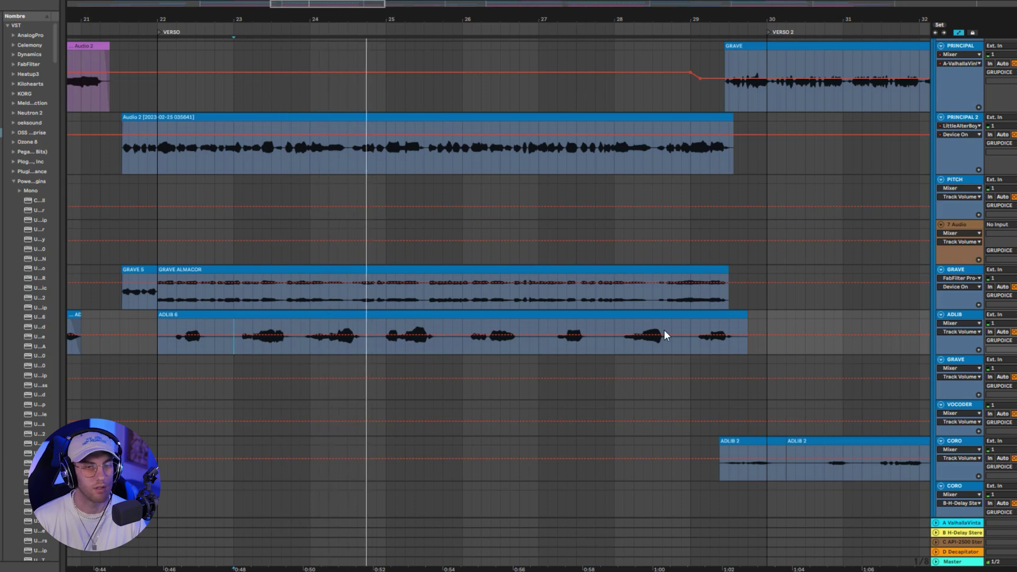
- Show the ADLIB track's effect chain and open its FabFilter Pro-Q 3 to examine the EQ curve
double_click(966, 313)
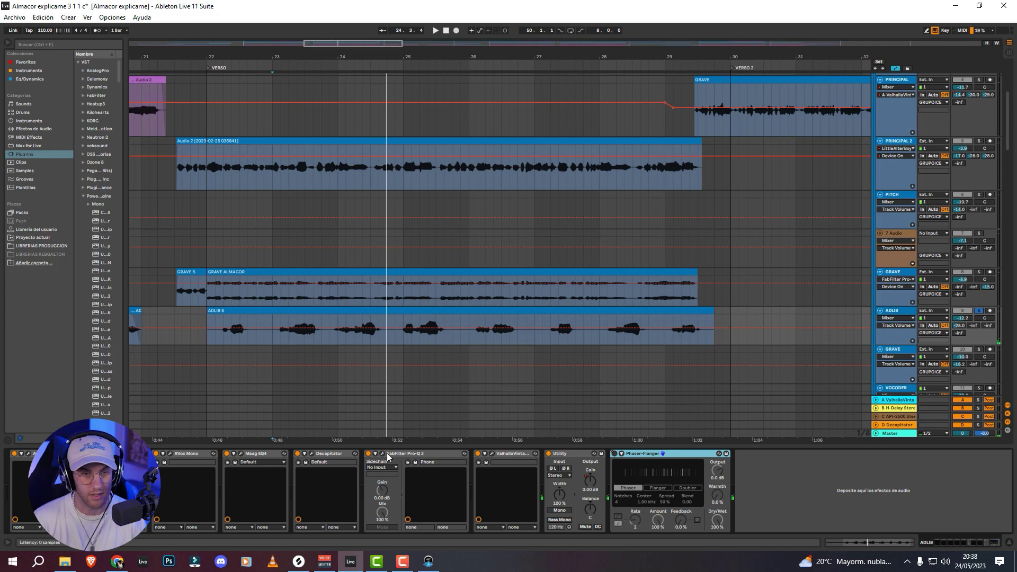
left_click(407, 454)
left_click(384, 454)
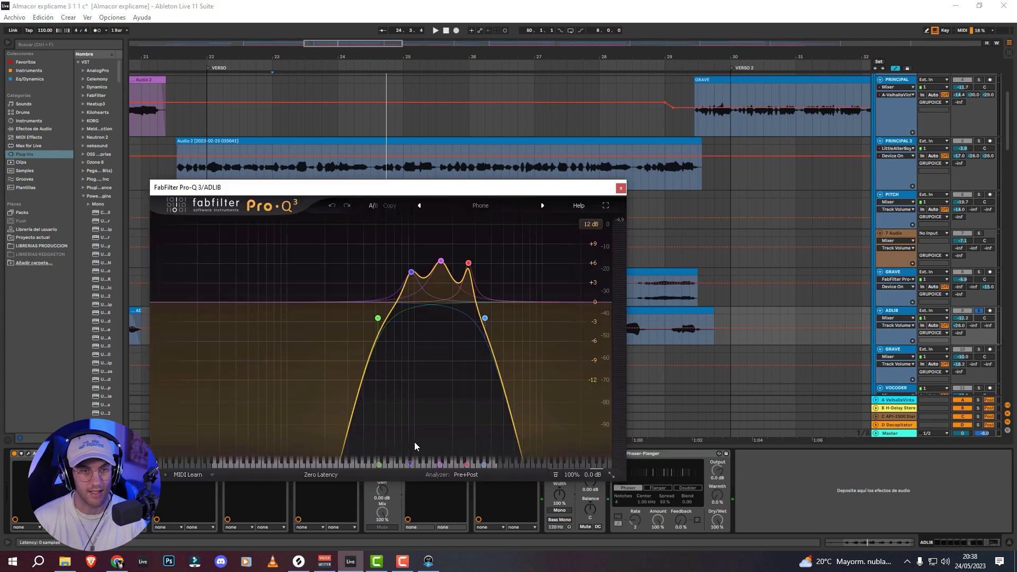
left_click_drag(372, 184, 596, 112)
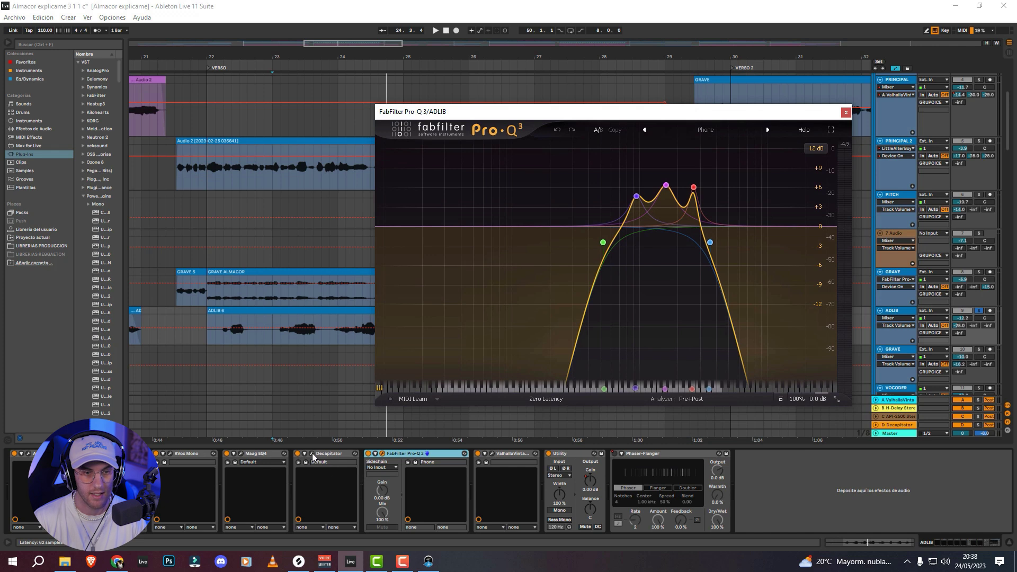
- Open ADLIB's Decapitator beside the Pro-Q 3 to examine both plug-ins' settings, and close both windows
left_click(312, 454)
left_click_drag(431, 227, 239, 155)
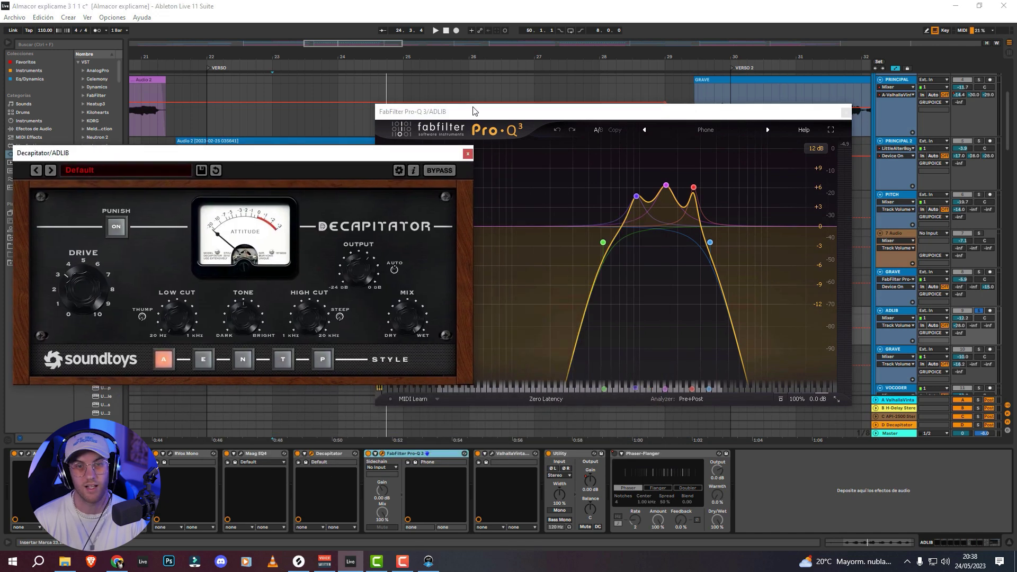
left_click_drag(475, 113, 562, 102)
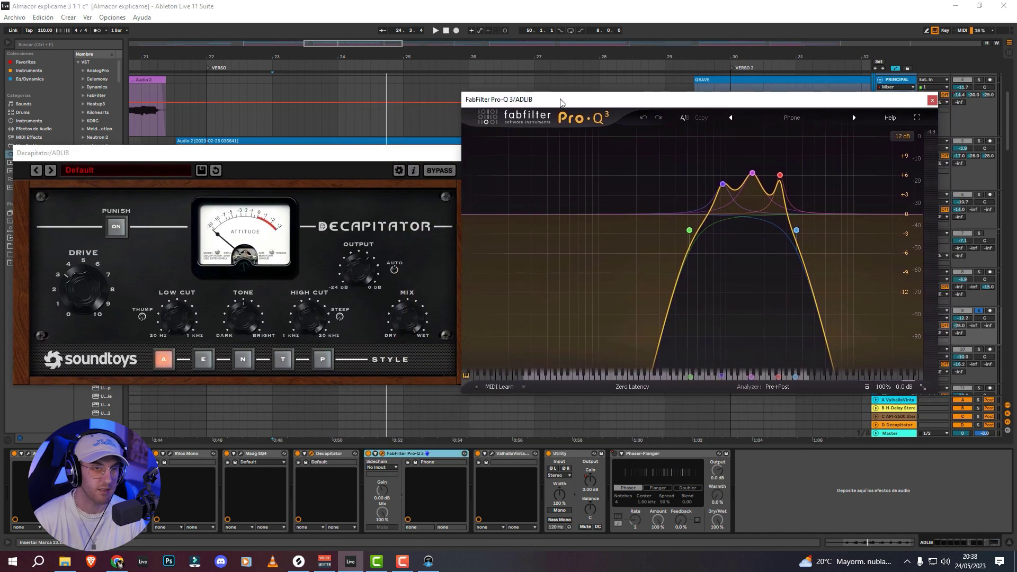
left_click(452, 153)
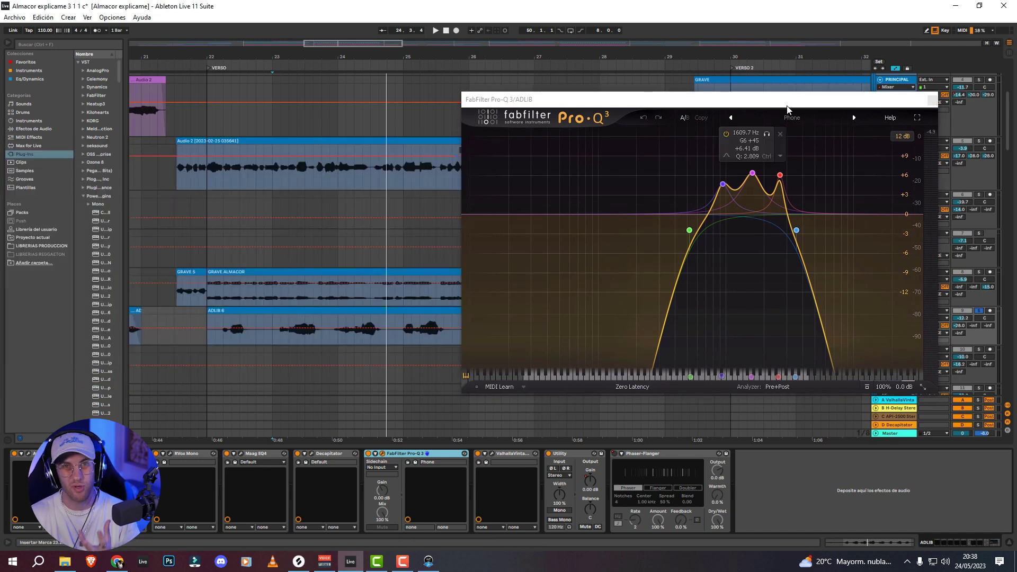
left_click(933, 100)
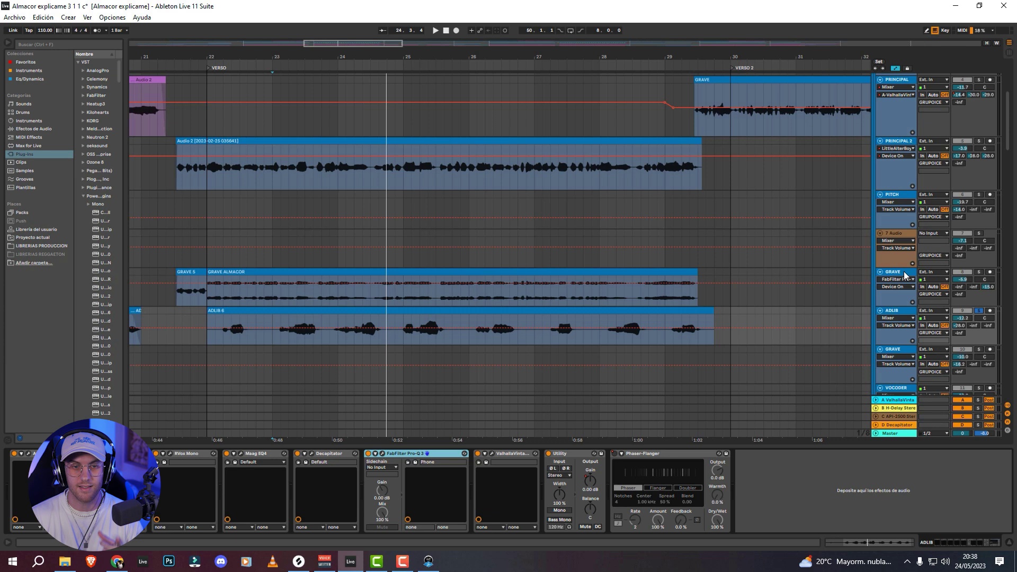
- Open the ADLIB track's Auto-Tune Pro to examine its settings, and close it again
left_click(892, 311)
left_click(29, 454)
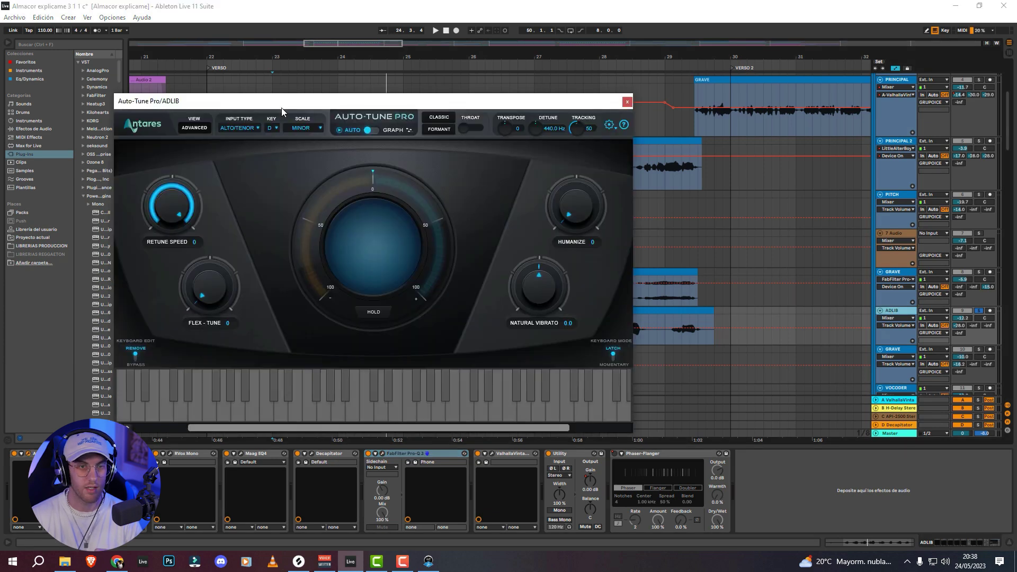
left_click(630, 121)
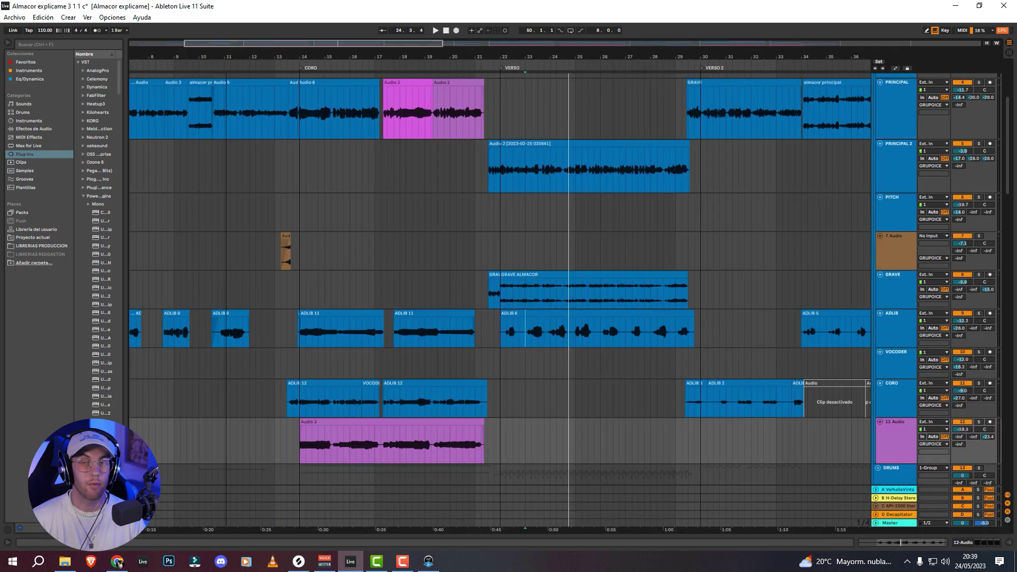
- Solo the 7 Audio track and play it from its clip before the CORO marker, and again from slightly ahead of the clip
left_click_drag(341, 57, 468, 95)
left_click_drag(183, 57, 184, 59)
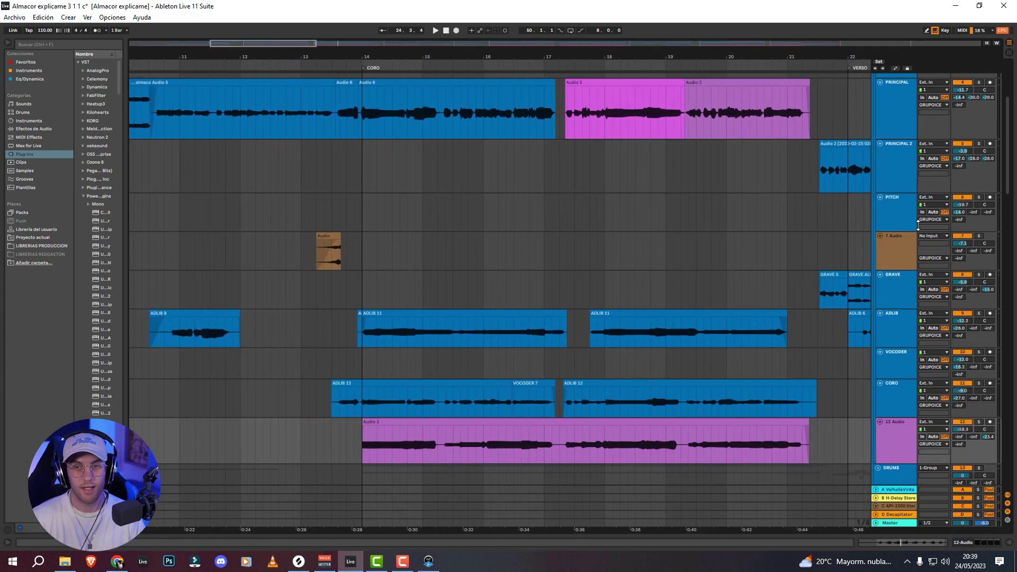
left_click_drag(254, 46, 237, 134)
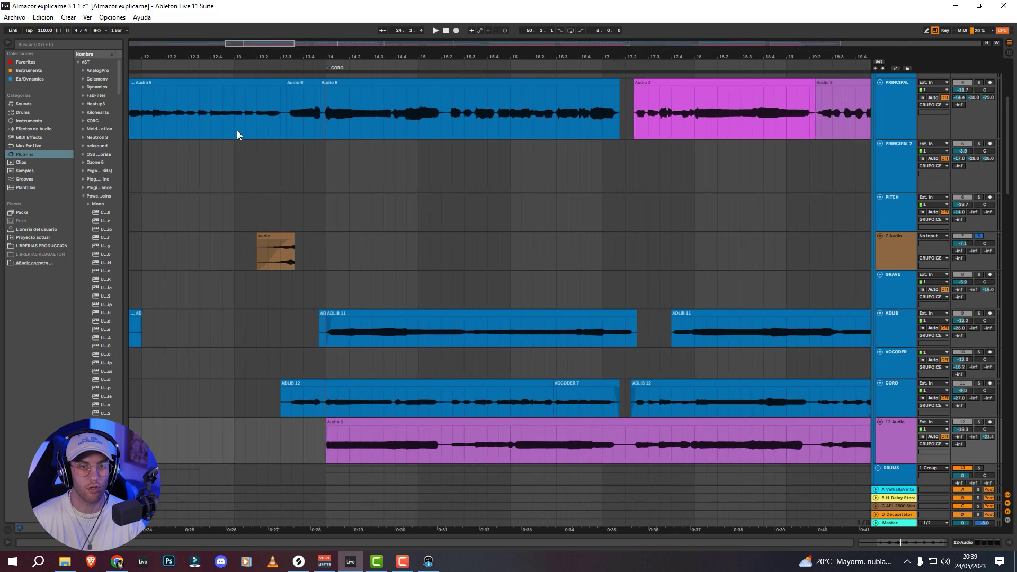
left_click(254, 259)
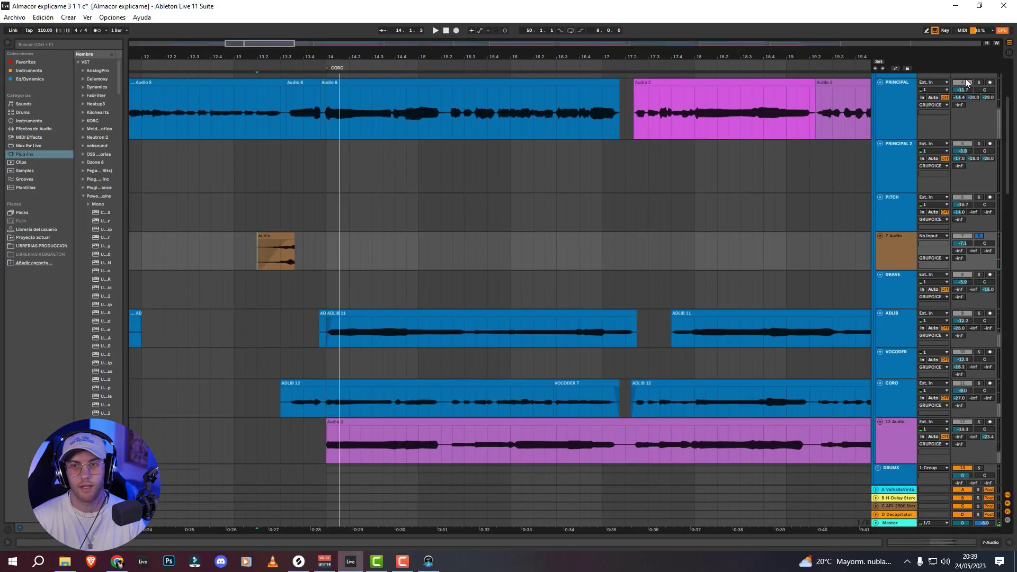
left_click(239, 253)
key("space")
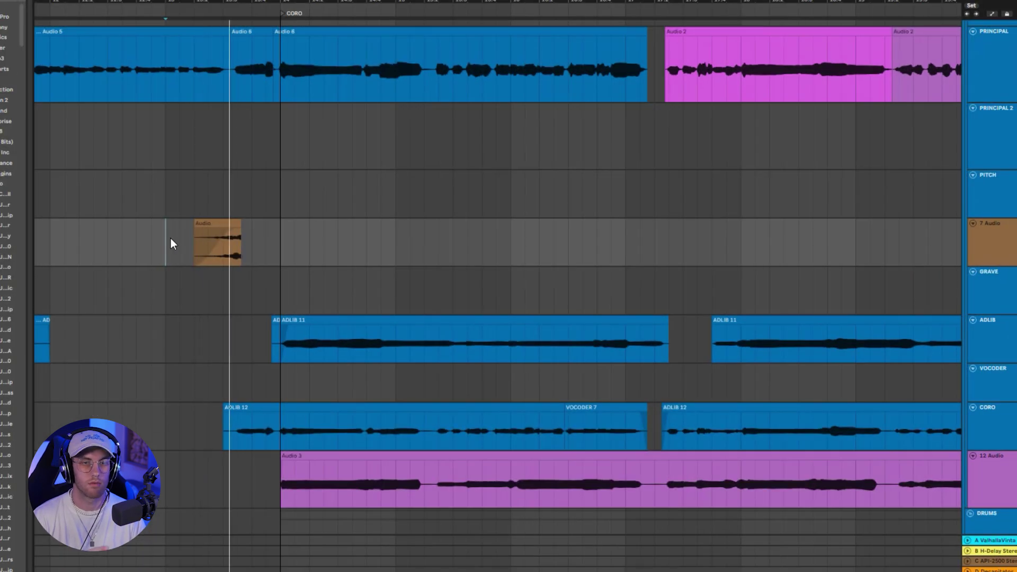